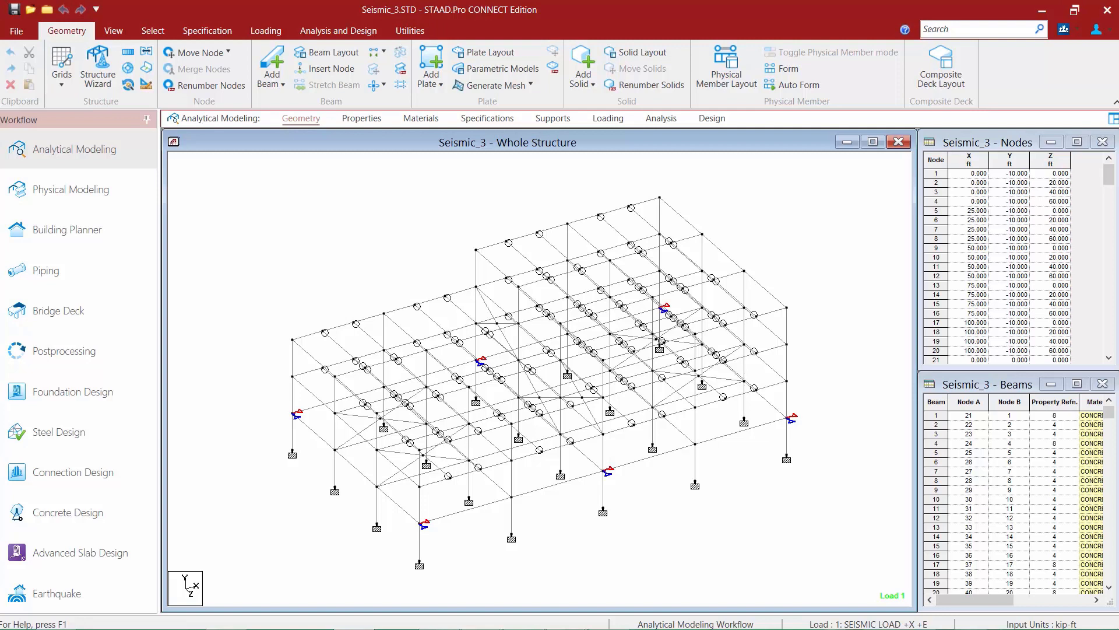
# Open the load definitions and expand Definitions and Load Cases Details to review the seismic definition and orthogonal seismic load cases.
pyautogui.click(604, 120)
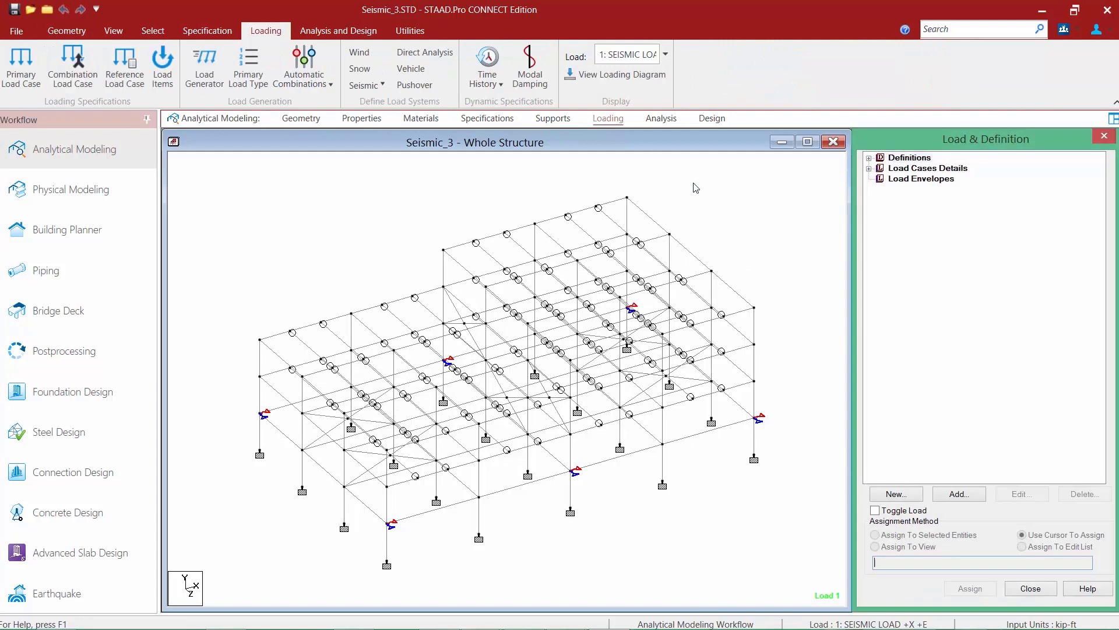
pyautogui.click(869, 169)
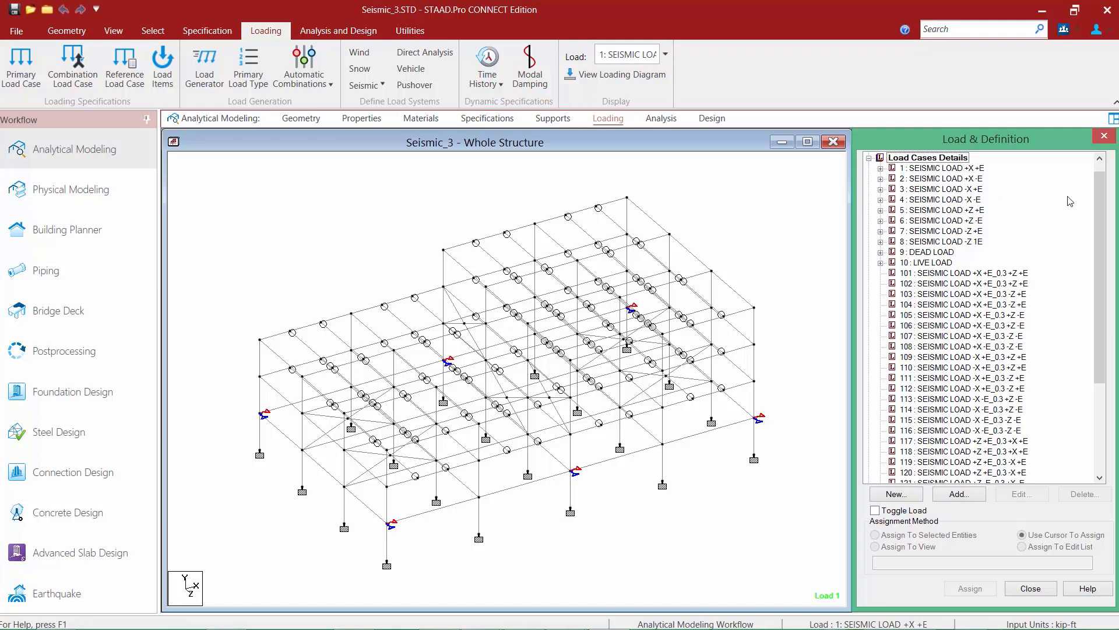
pyautogui.click(1099, 158)
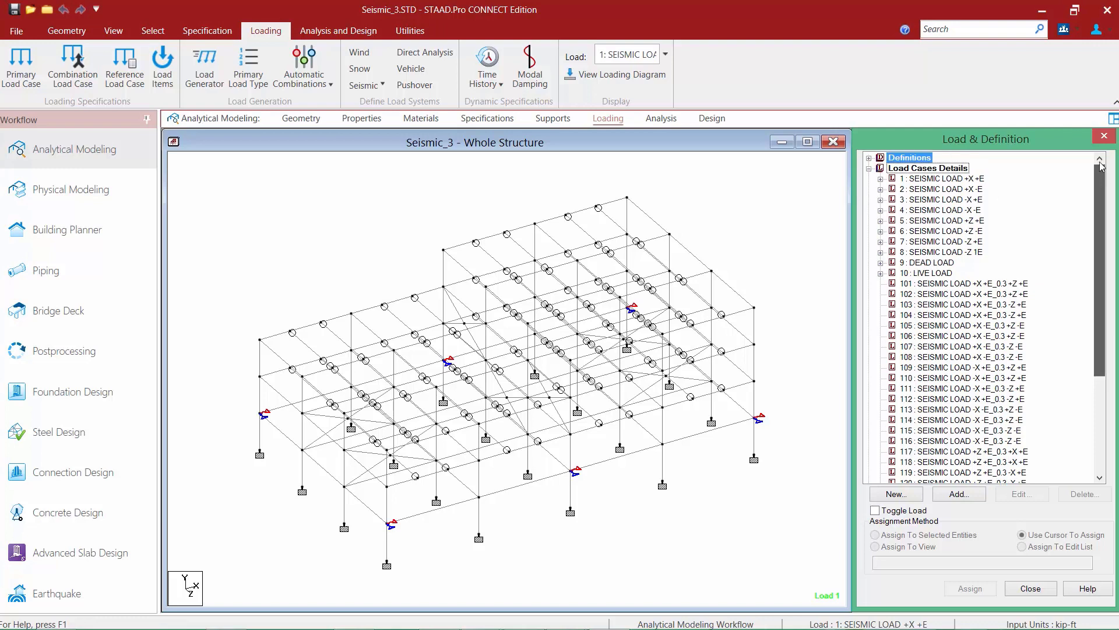
pyautogui.click(868, 158)
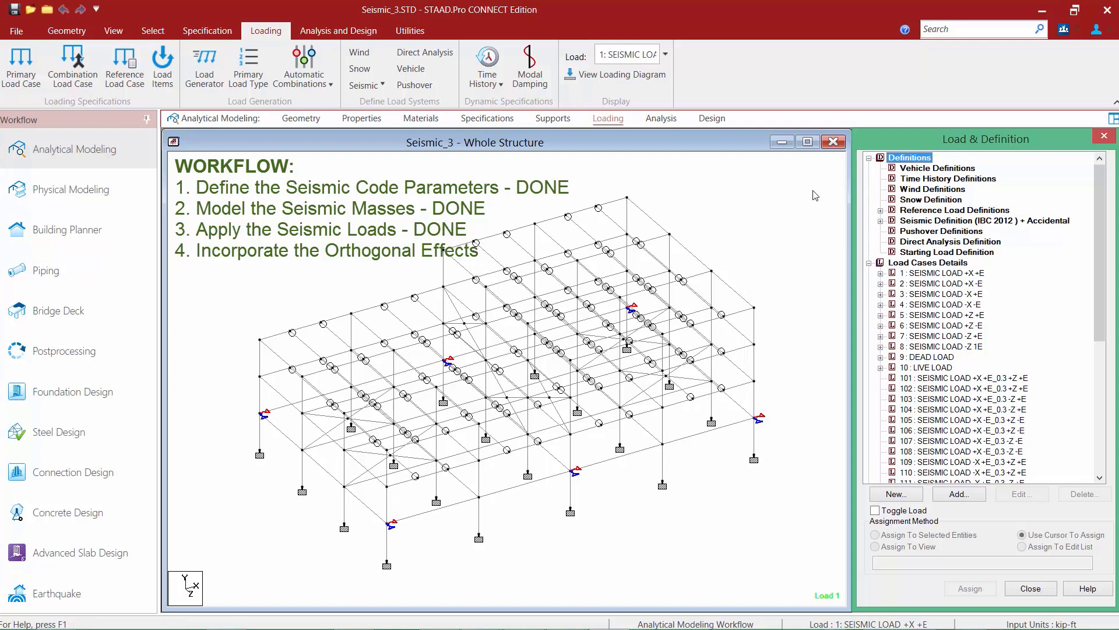
pyautogui.moveTo(1103, 193)
pyautogui.mouseDown()
pyautogui.moveTo(1113, 249)
pyautogui.moveTo(1113, 175)
pyautogui.mouseUp()
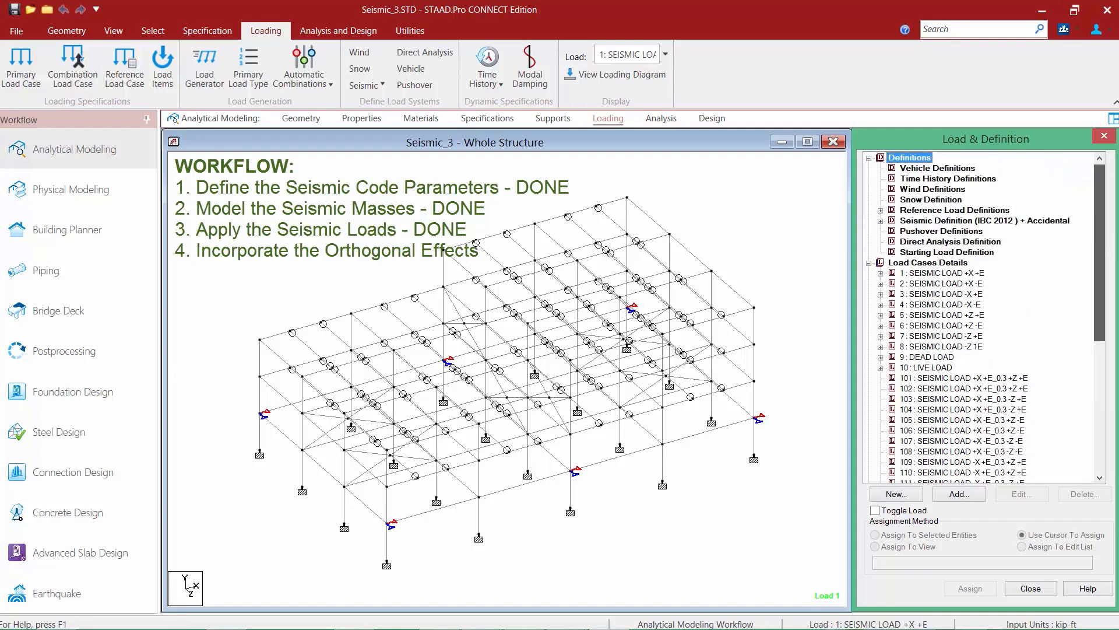
pyautogui.moveTo(1116, 276); pyautogui.dragTo(1106, 248)
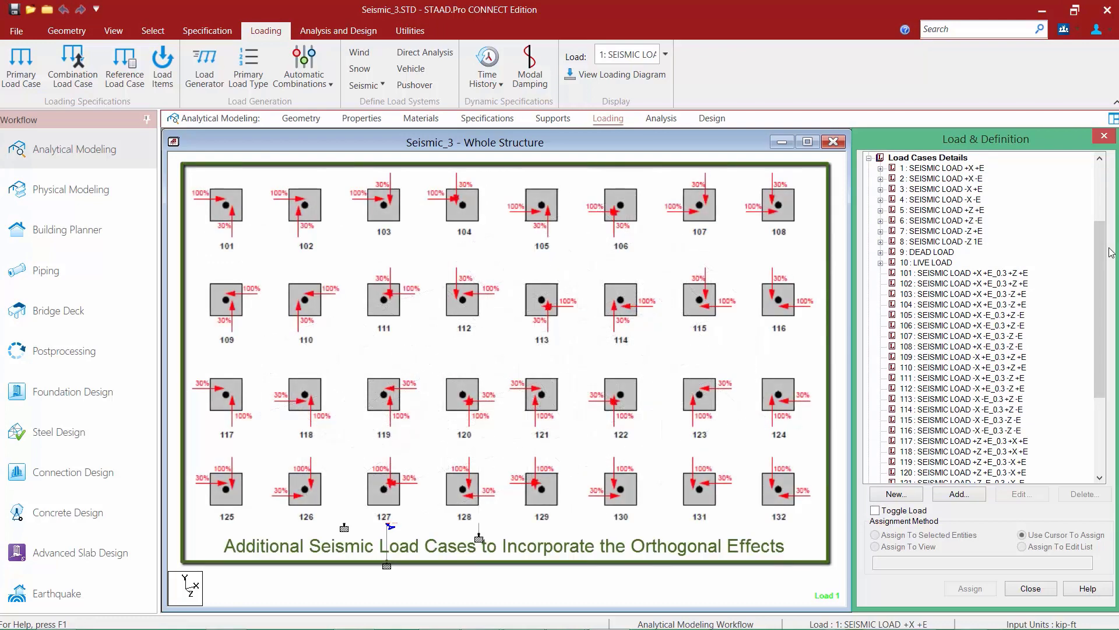
pyautogui.moveTo(1105, 243)
pyautogui.mouseDown()
pyautogui.moveTo(1097, 330)
pyautogui.moveTo(1093, 239)
pyautogui.mouseUp()
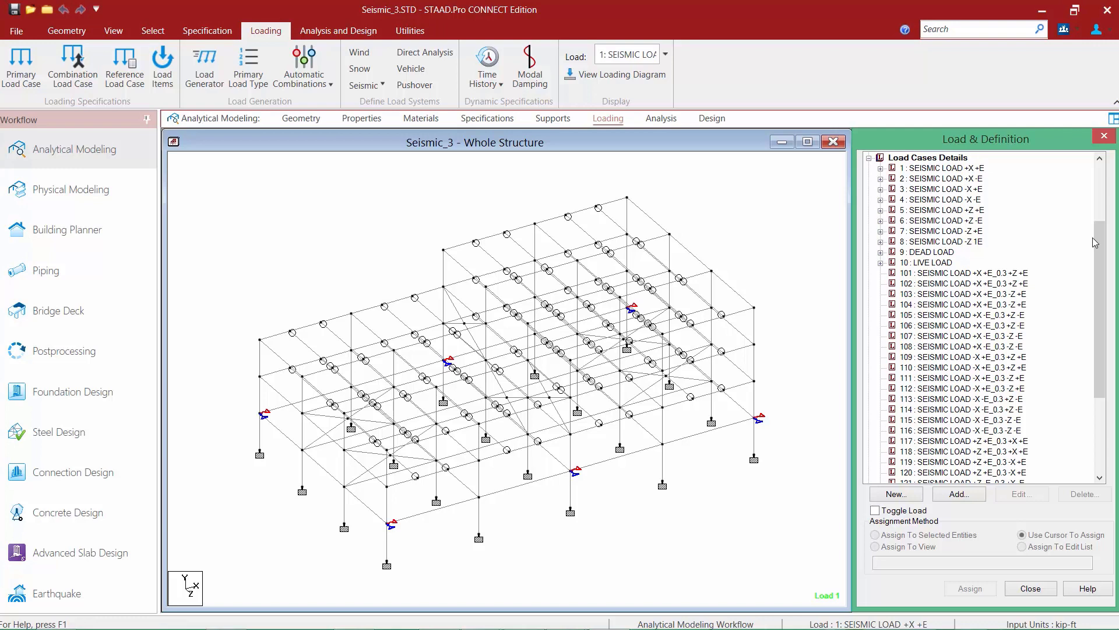
# Add a repeat load to load case 101 combining load case 1 at factor 1 with load case 5 at factor 0.3.
pyautogui.click(956, 273)
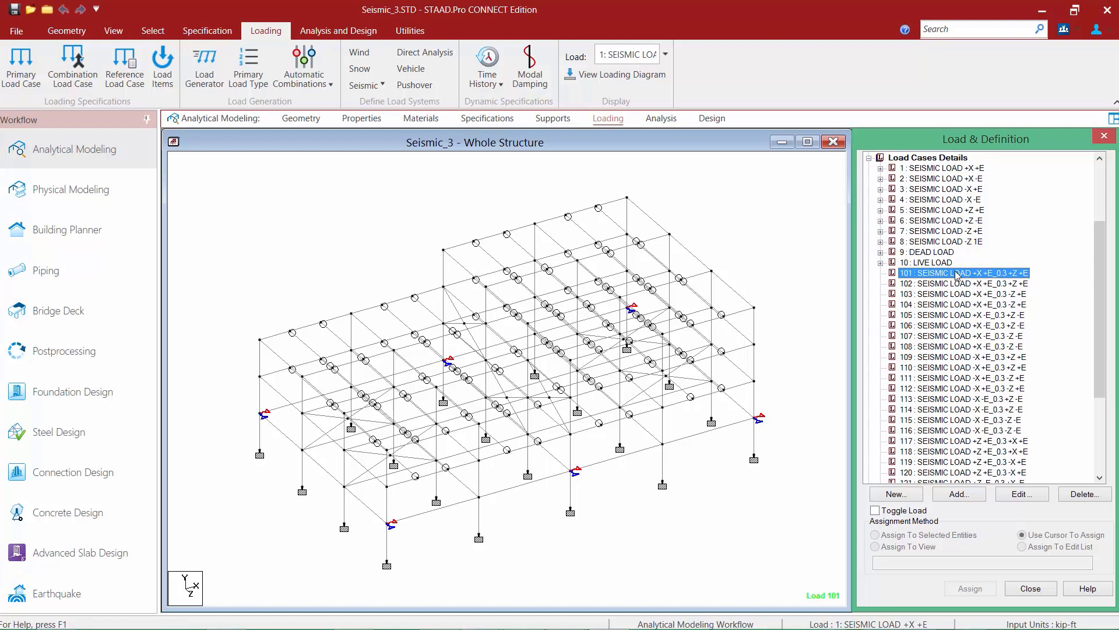
pyautogui.click(161, 70)
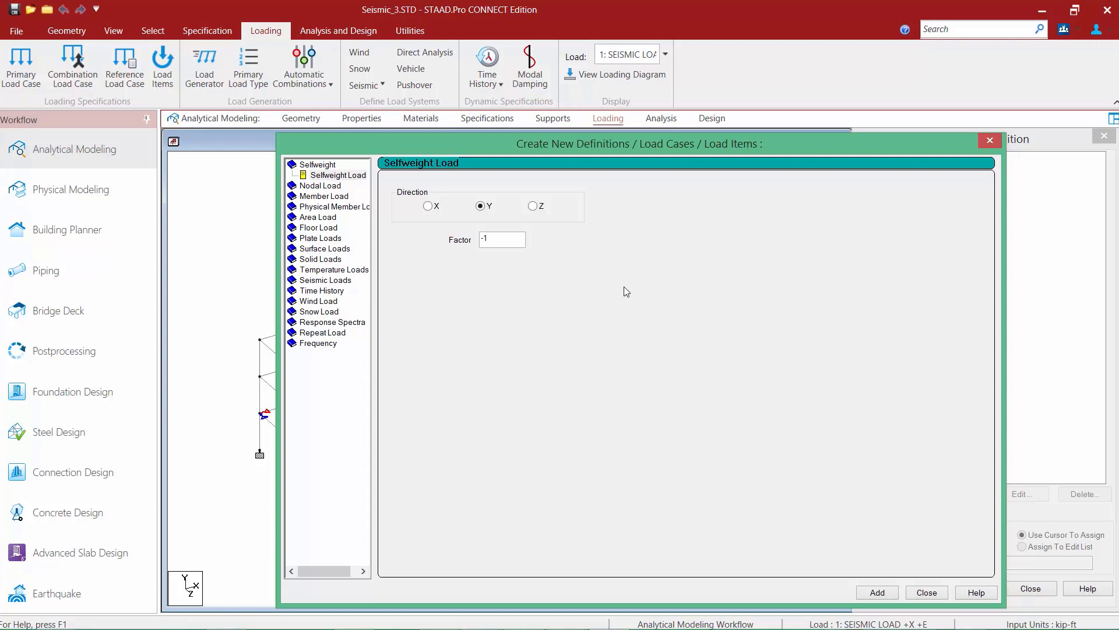
pyautogui.click(321, 334)
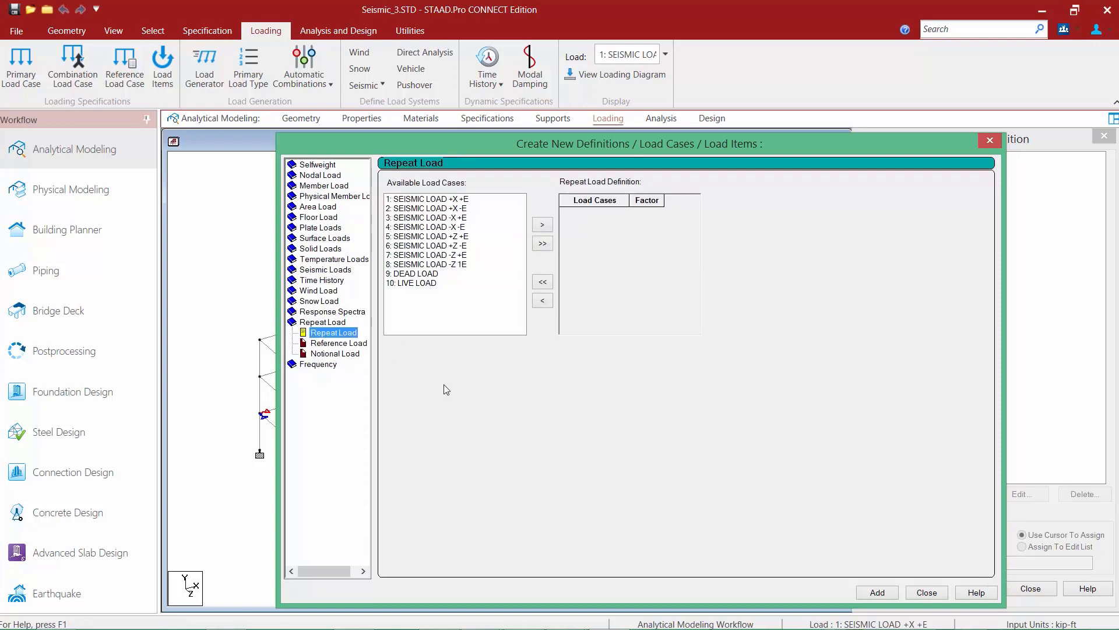
pyautogui.click(406, 201)
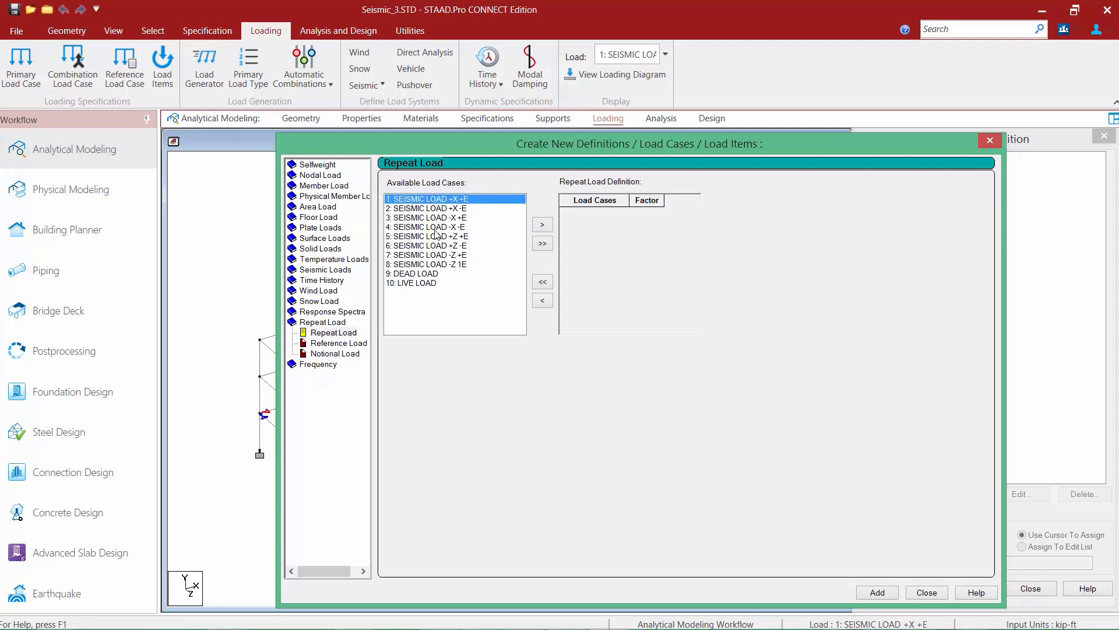
pyautogui.click(542, 226)
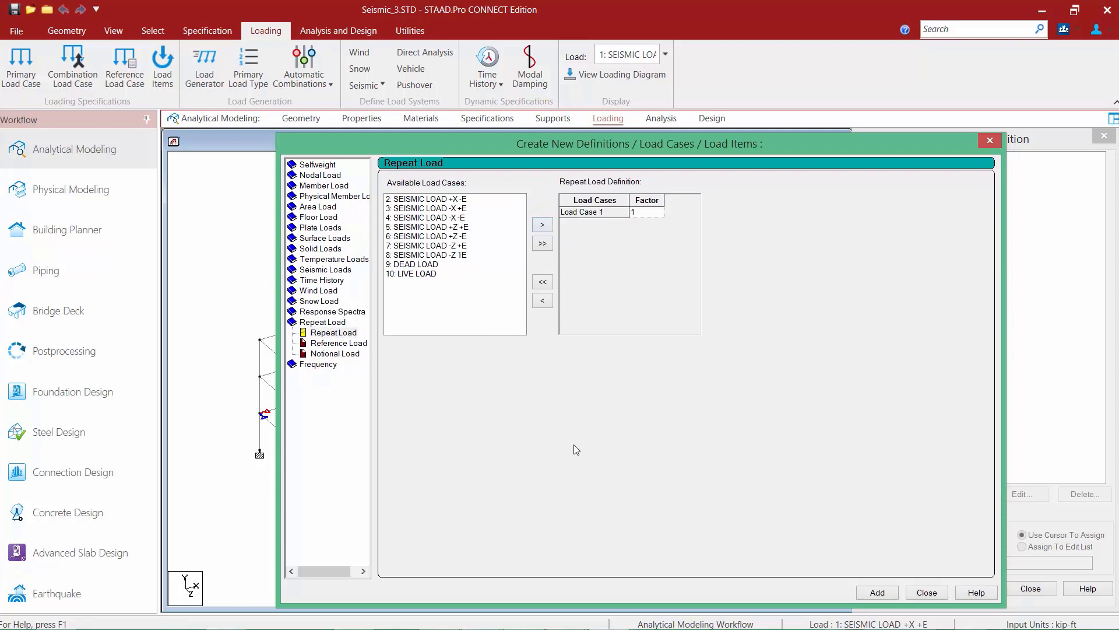
pyautogui.click(416, 228)
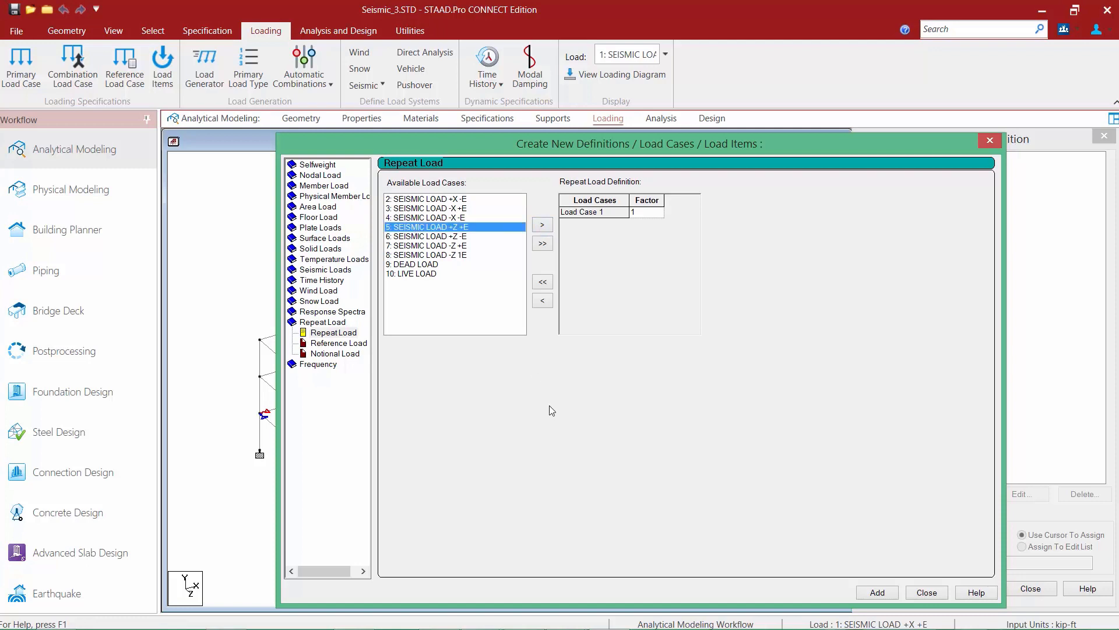
pyautogui.click(542, 224)
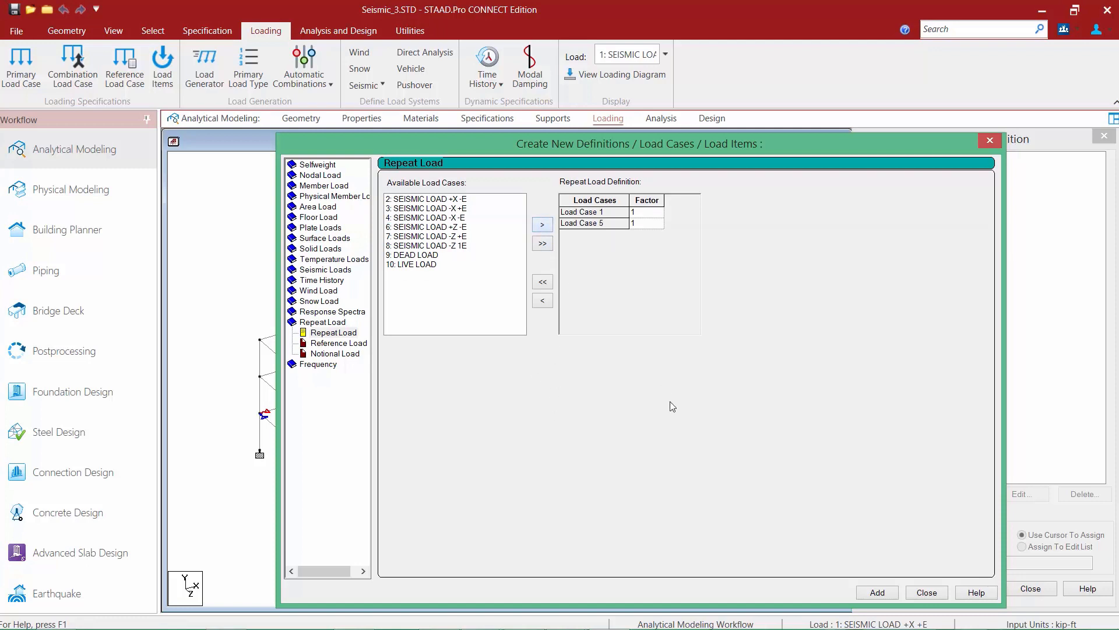
pyautogui.click(646, 223)
pyautogui.write('0.3')
pyautogui.click(878, 592)
pyautogui.click(926, 593)
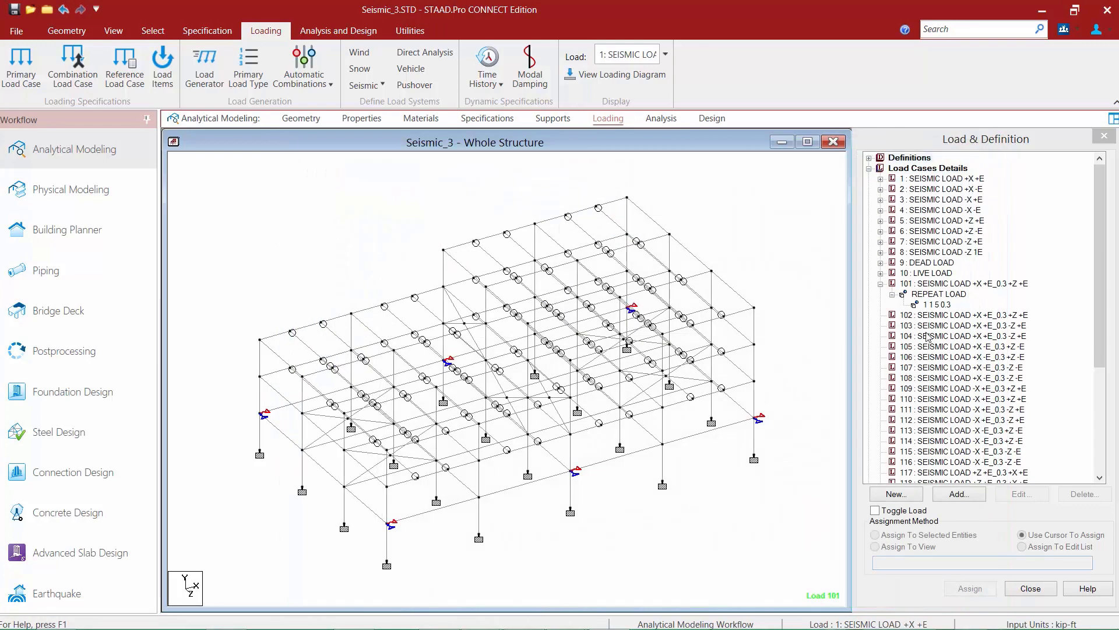
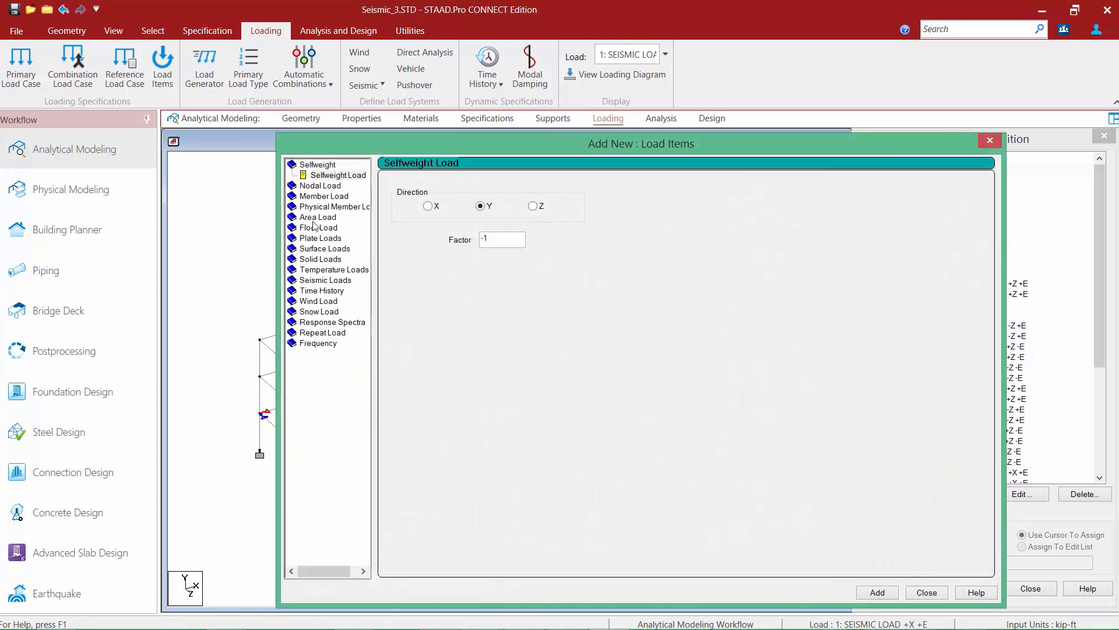
# Add a repeat load to load case 103 combining load case 1 at factor 1 with load case 7 at factor 0.3.
pyautogui.click(311, 331)
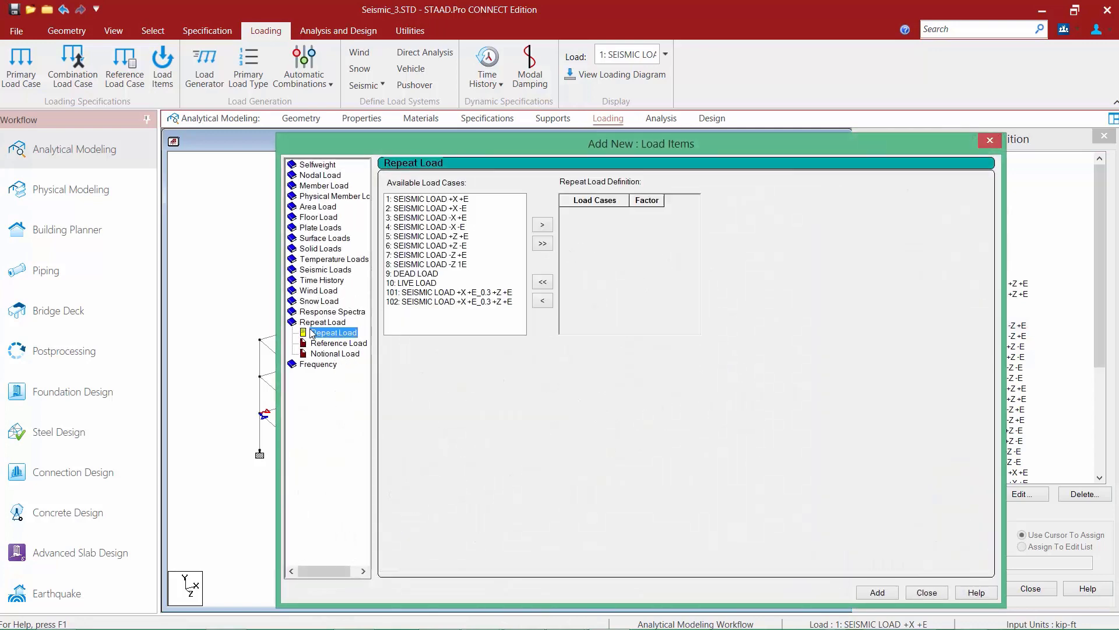
pyautogui.click(417, 200)
pyautogui.click(542, 225)
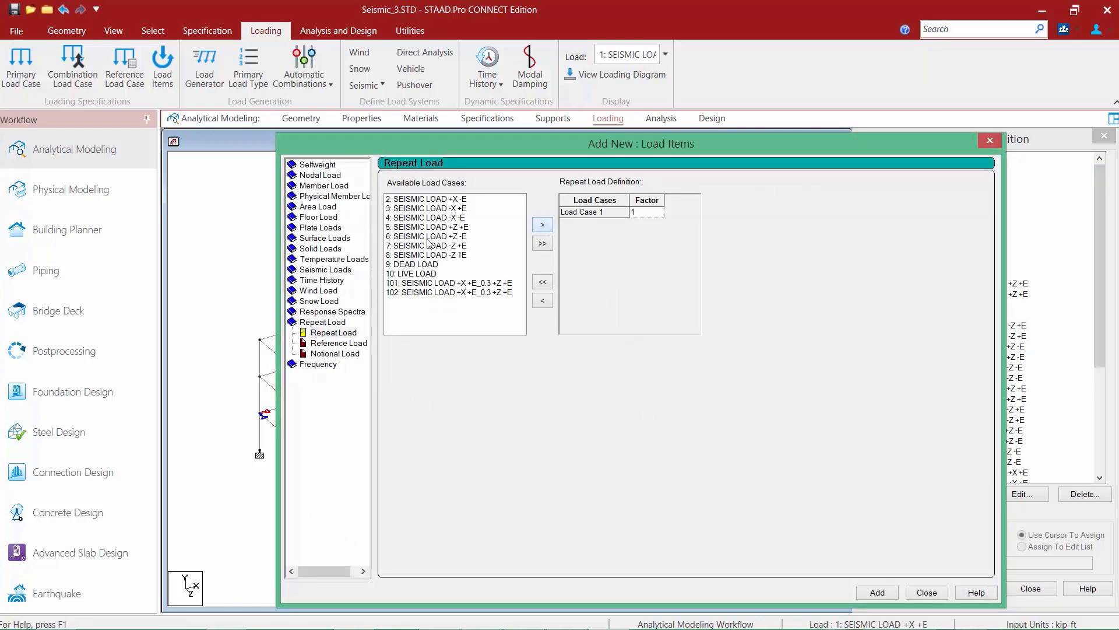
pyautogui.click(408, 247)
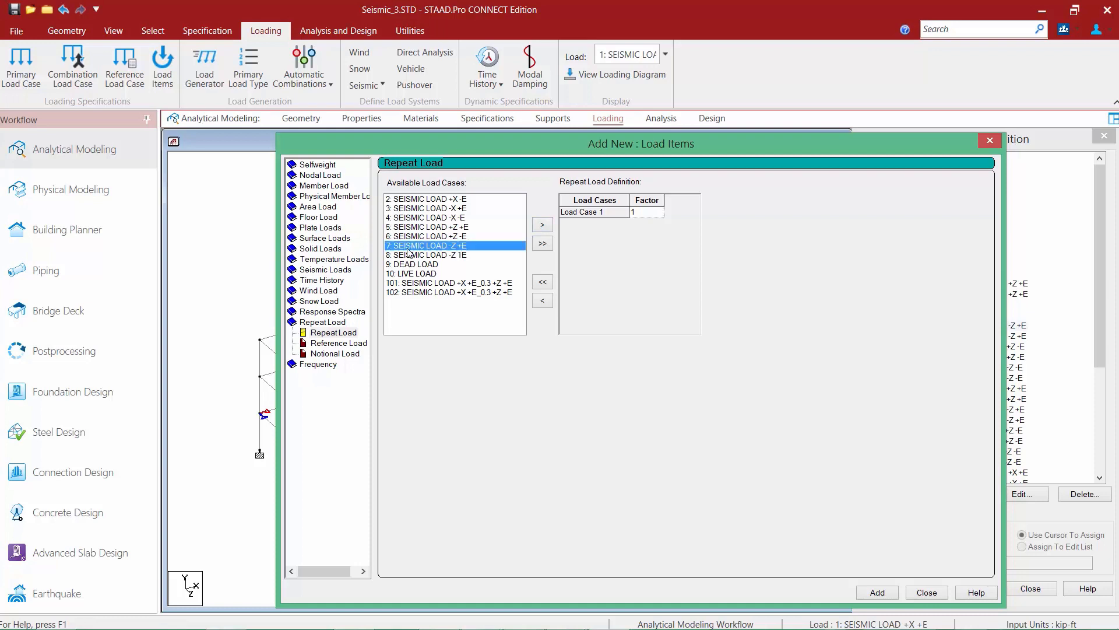
pyautogui.click(542, 225)
pyautogui.click(644, 224)
pyautogui.press('BackSpace')
pyautogui.write('0.3')
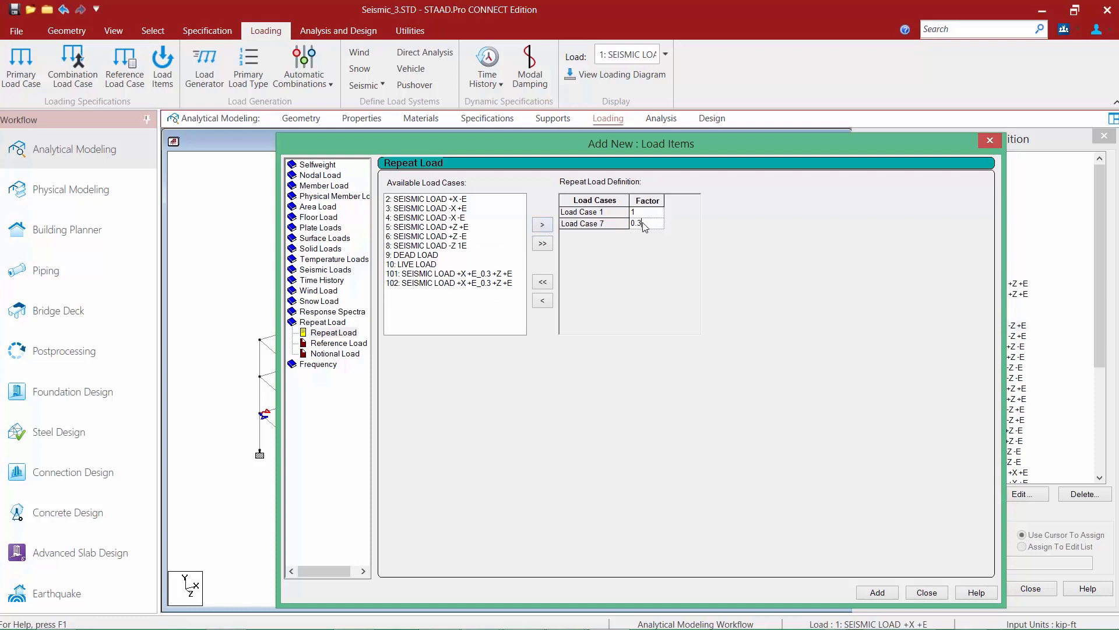
pyautogui.click(879, 594)
pyautogui.click(924, 592)
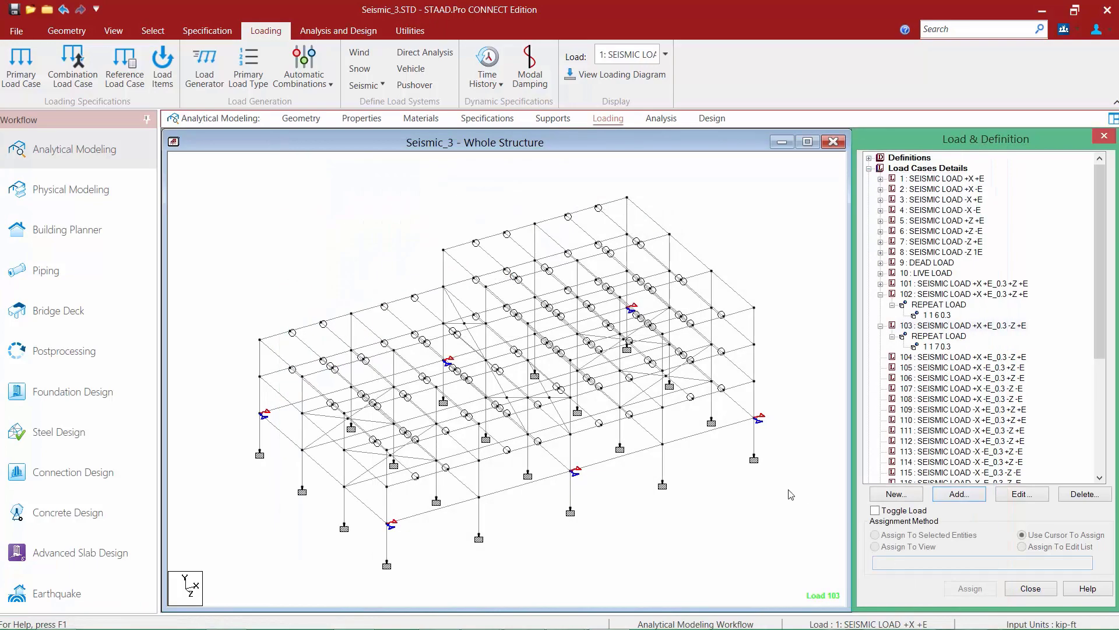
# Add a repeat load to load case 104 combining load case 1 at factor 1 with load case 8 at factor 0.3.
pyautogui.click(925, 357)
pyautogui.click(959, 493)
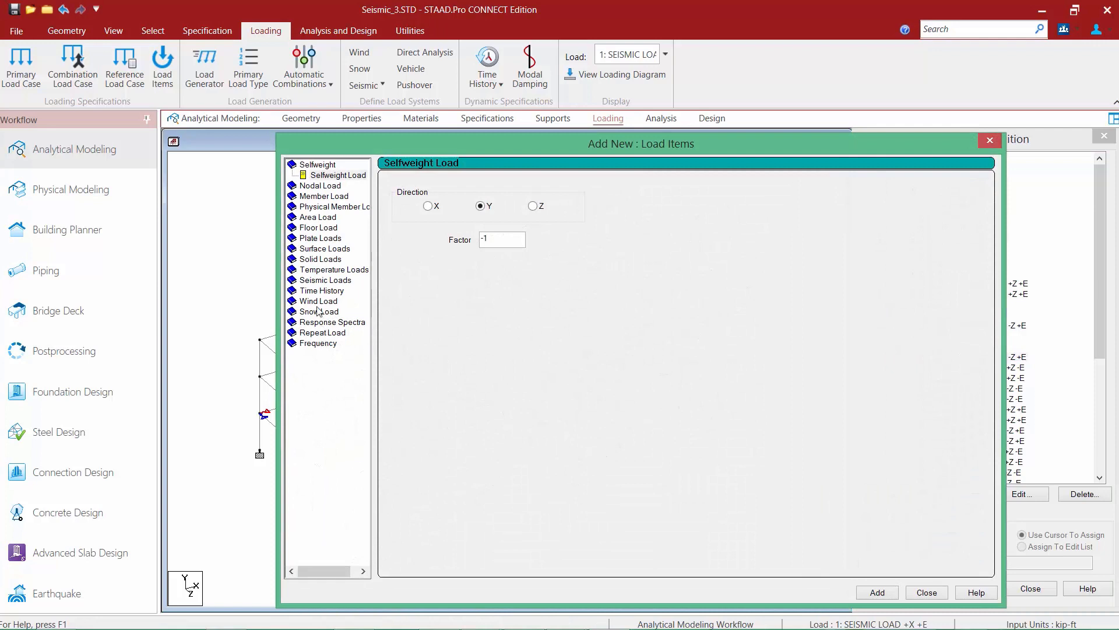
pyautogui.click(318, 281)
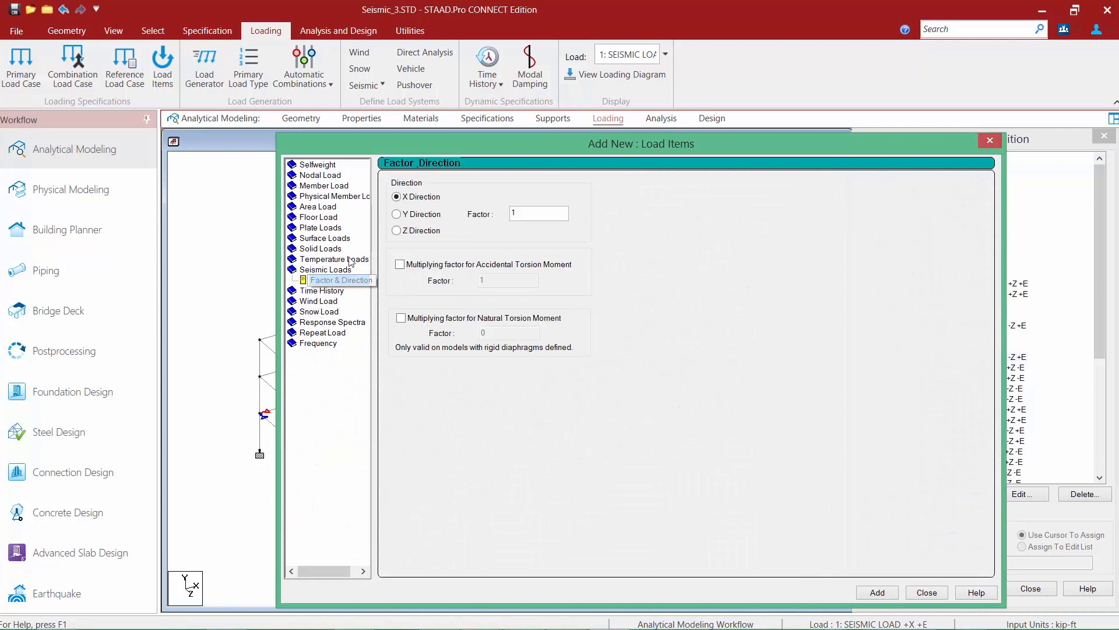
pyautogui.click(326, 332)
pyautogui.click(411, 199)
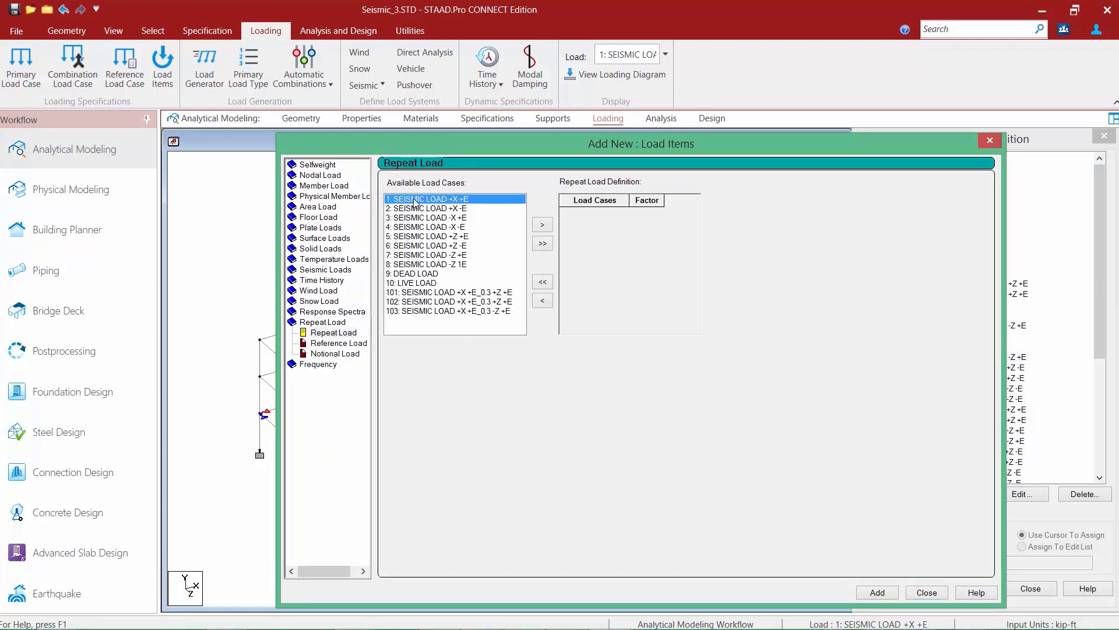
pyautogui.click(541, 224)
pyautogui.click(412, 255)
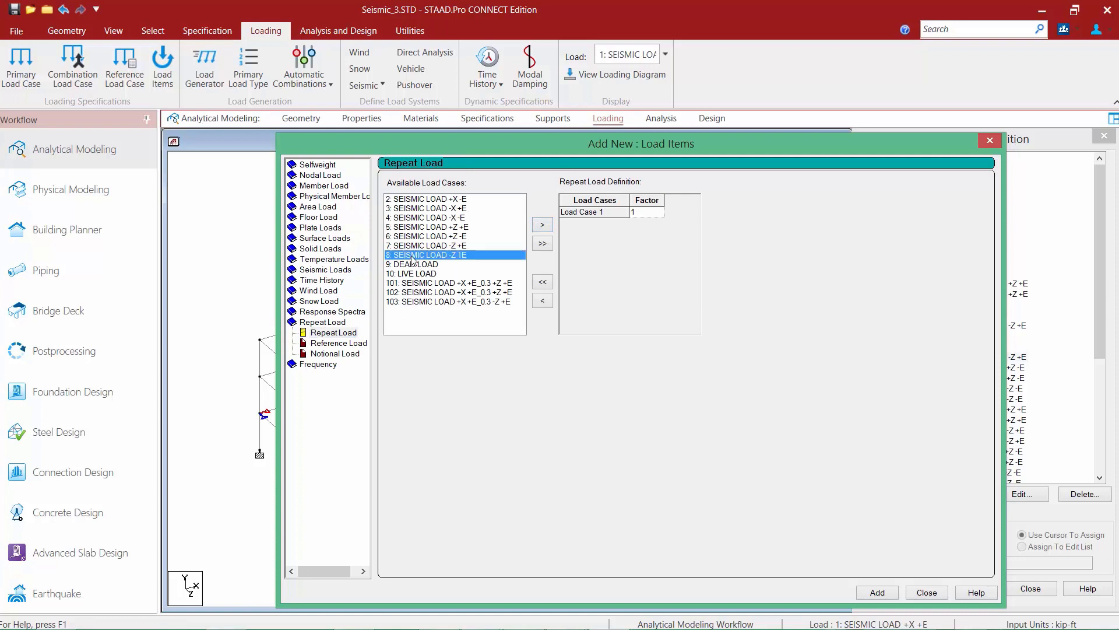
pyautogui.click(542, 225)
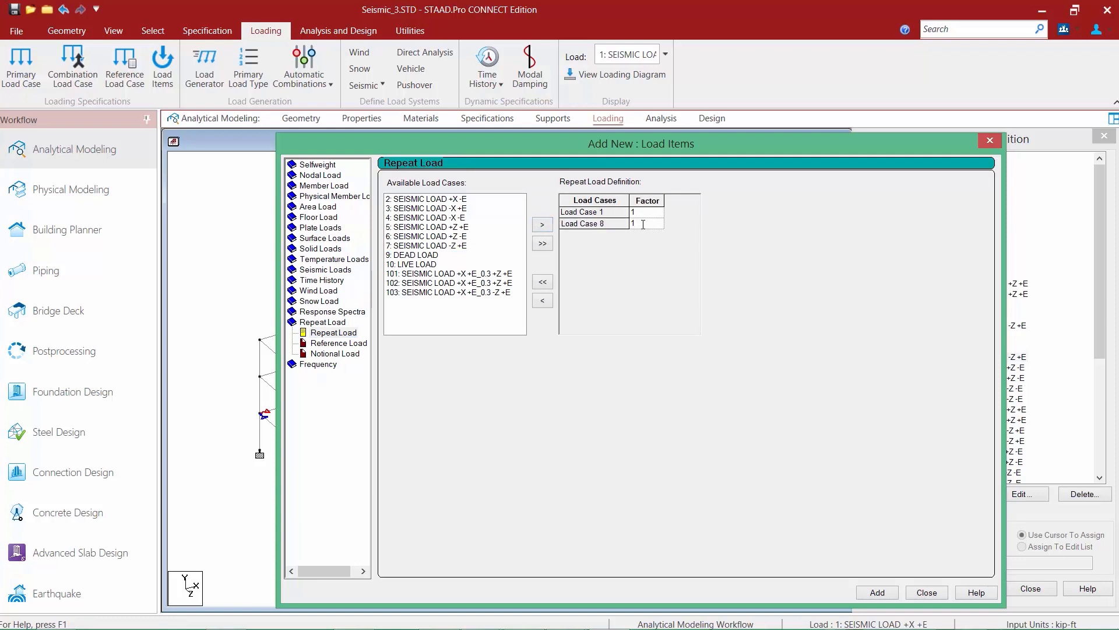
pyautogui.write('0.3')
pyautogui.click(878, 592)
pyautogui.click(927, 593)
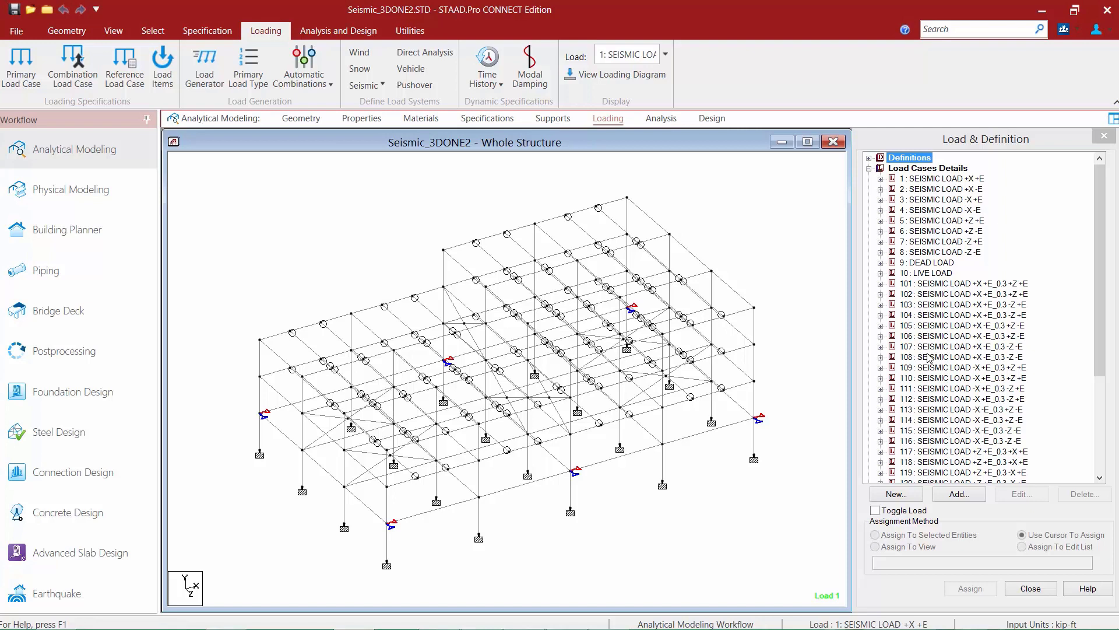
# Open the whole structure's analysis command list and examine the order of its load cases and analysis command.
pyautogui.moveTo(1103, 289); pyautogui.dragTo(1090, 270)
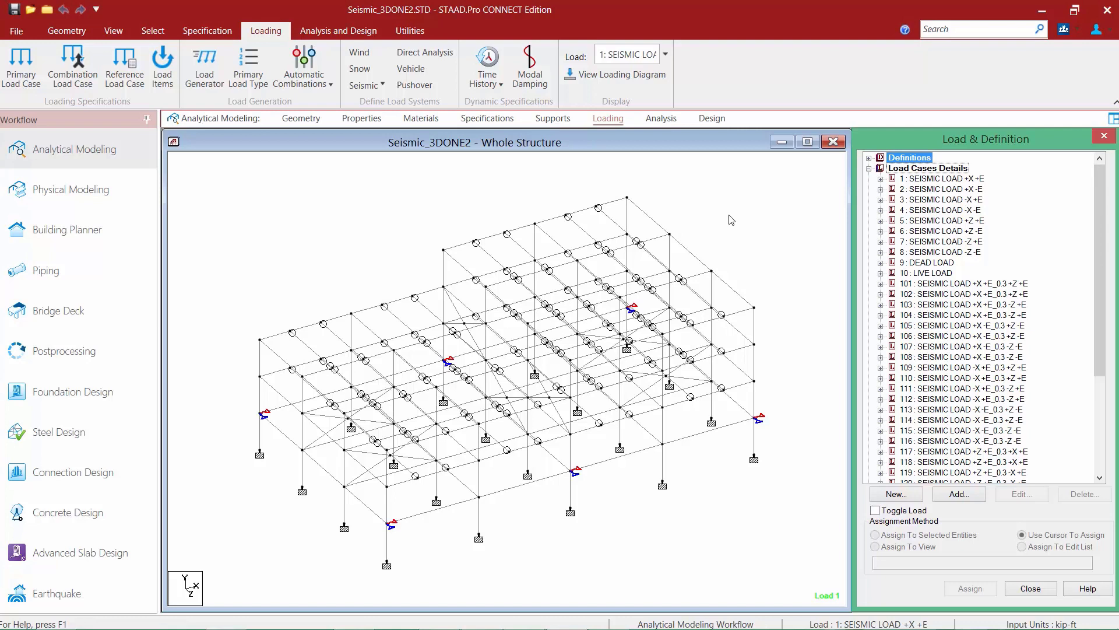
pyautogui.click(659, 120)
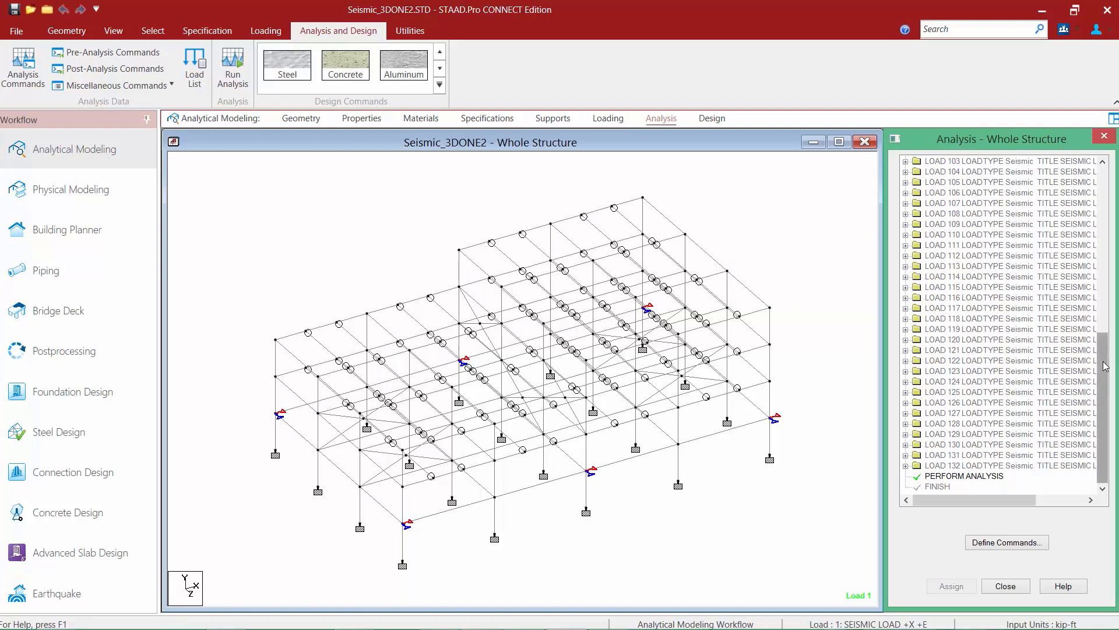
pyautogui.moveTo(1106, 365); pyautogui.dragTo(1101, 290)
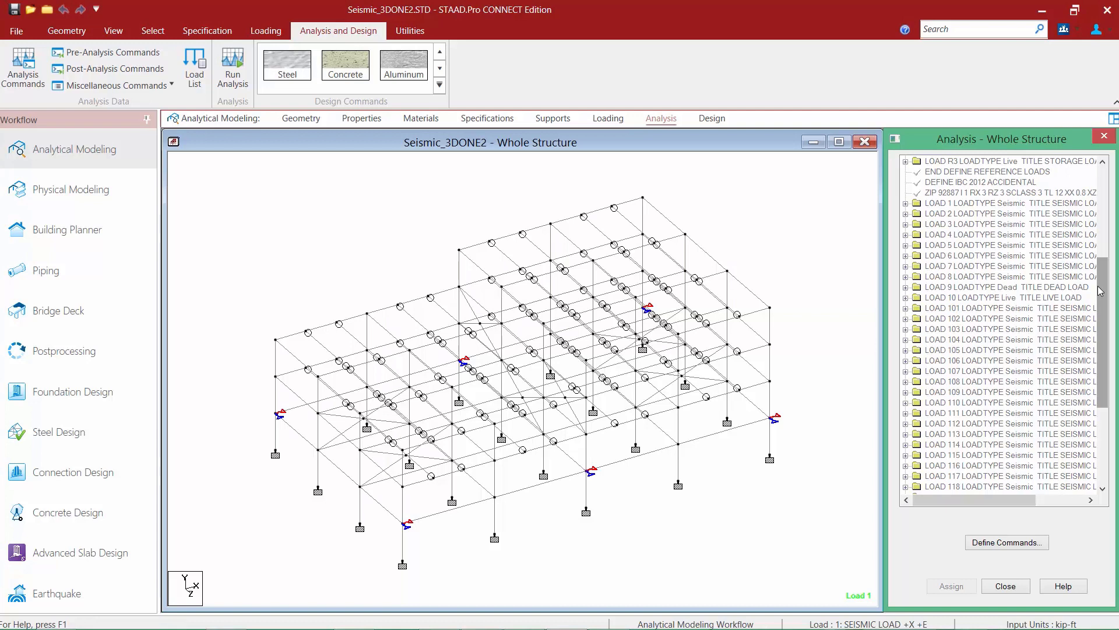
pyautogui.click(1102, 489)
pyautogui.click(1102, 488)
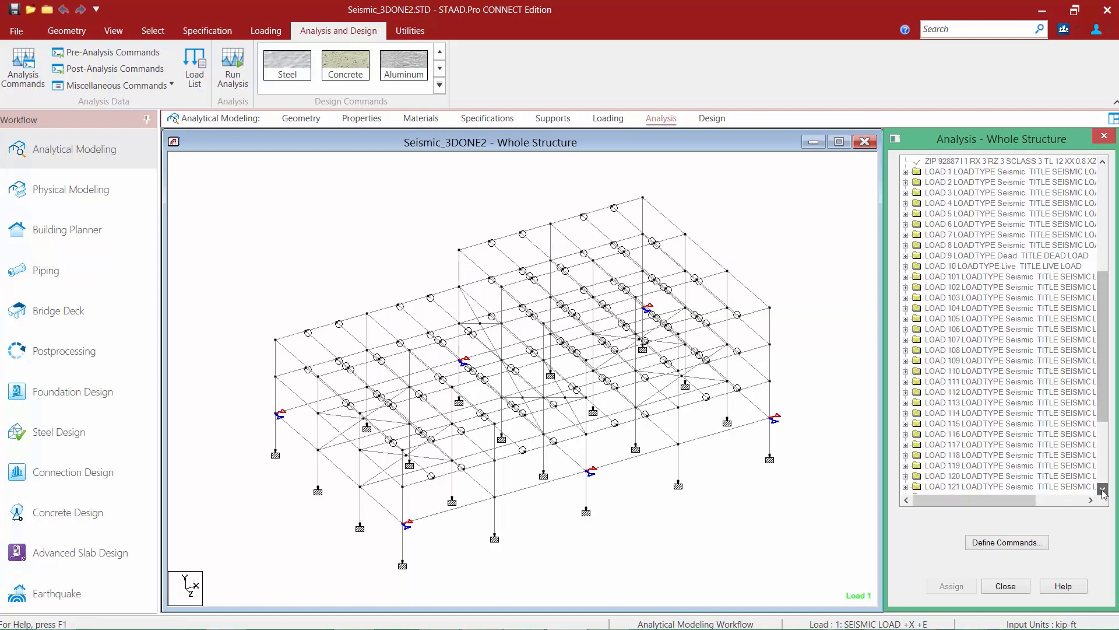
pyautogui.click(1102, 489)
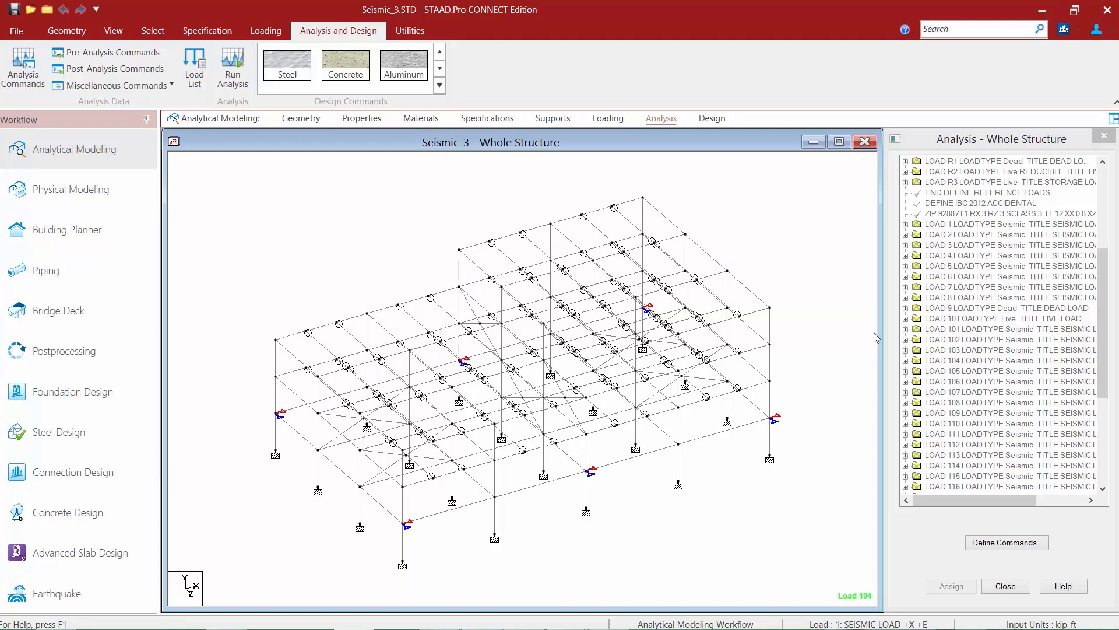
# Insert a Perform Analysis command with the No Print option between seismic load cases 1 and 2.
pyautogui.click(945, 236)
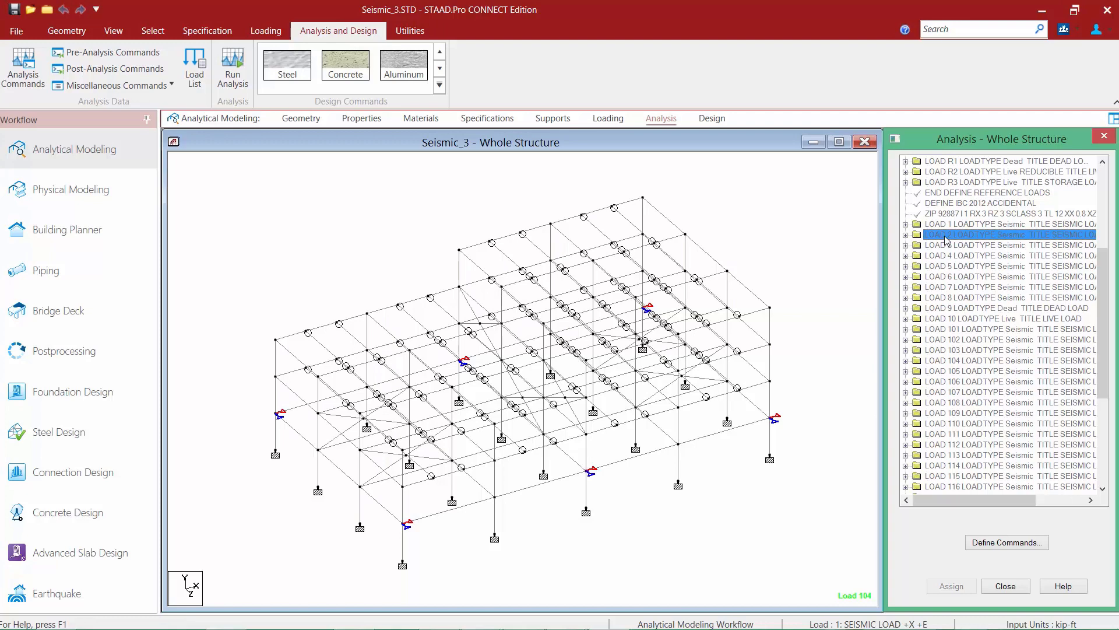
pyautogui.click(998, 547)
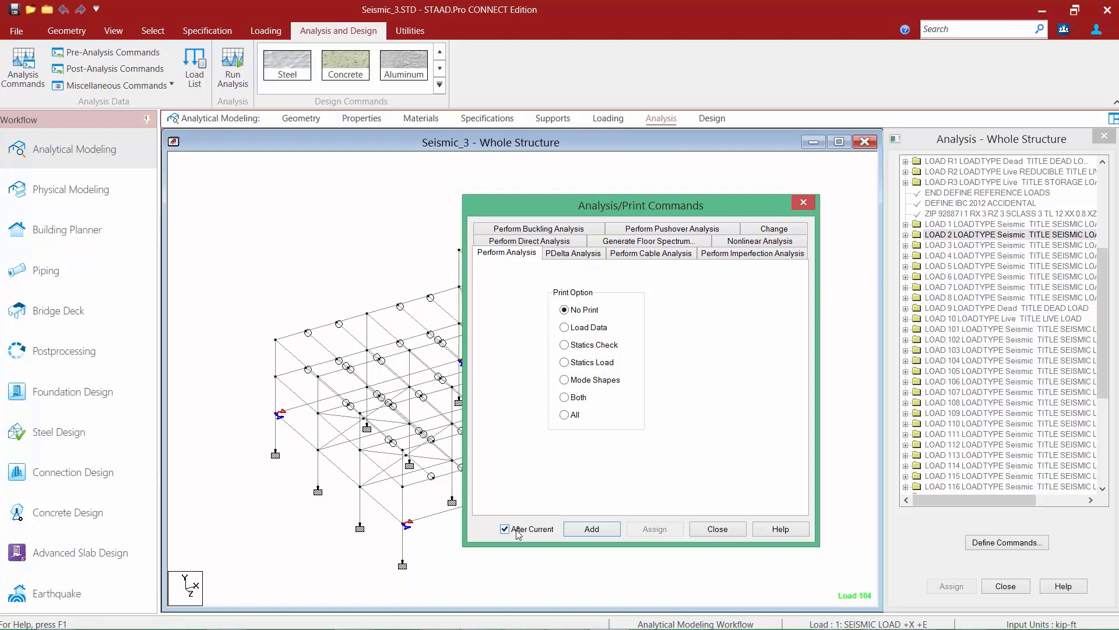
pyautogui.click(594, 530)
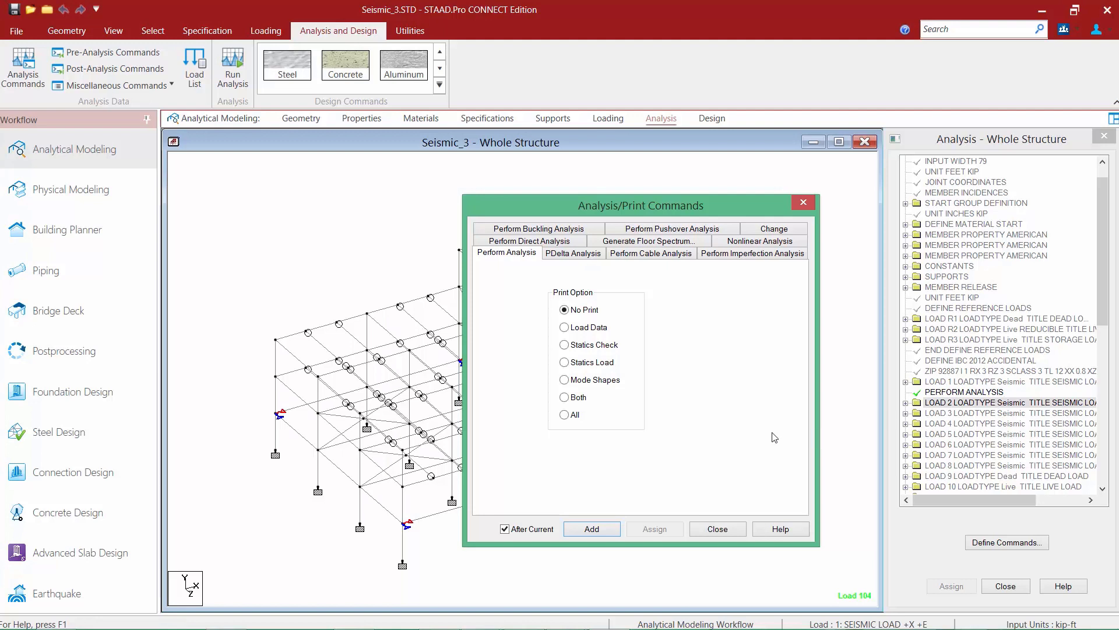
# Insert a Change command between the first Perform Analysis command and seismic load case 2.
pyautogui.click(783, 230)
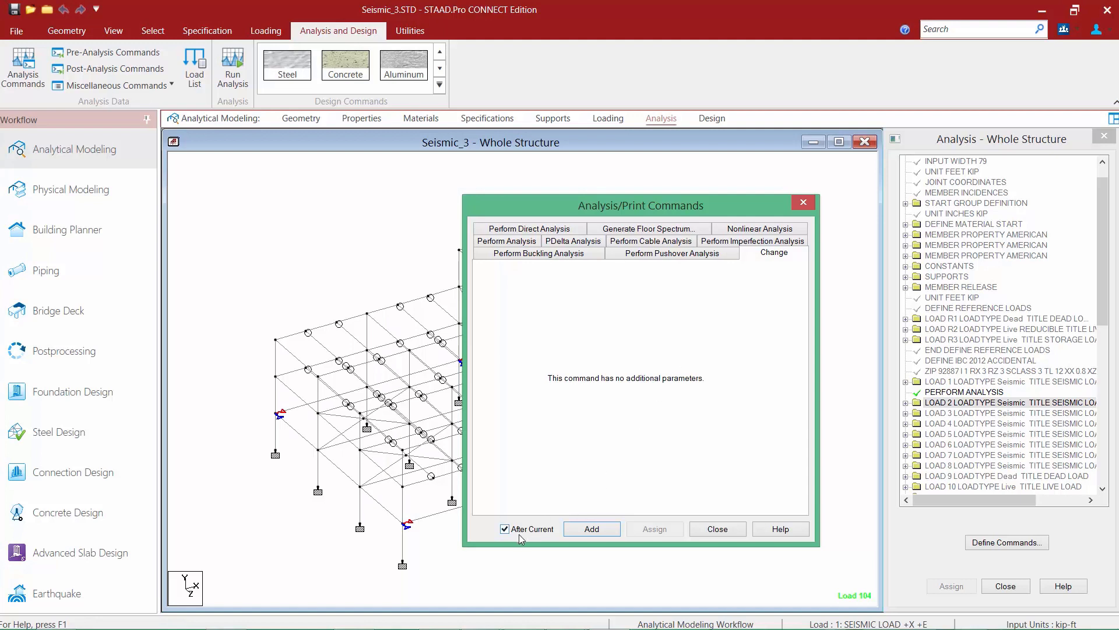
pyautogui.click(592, 529)
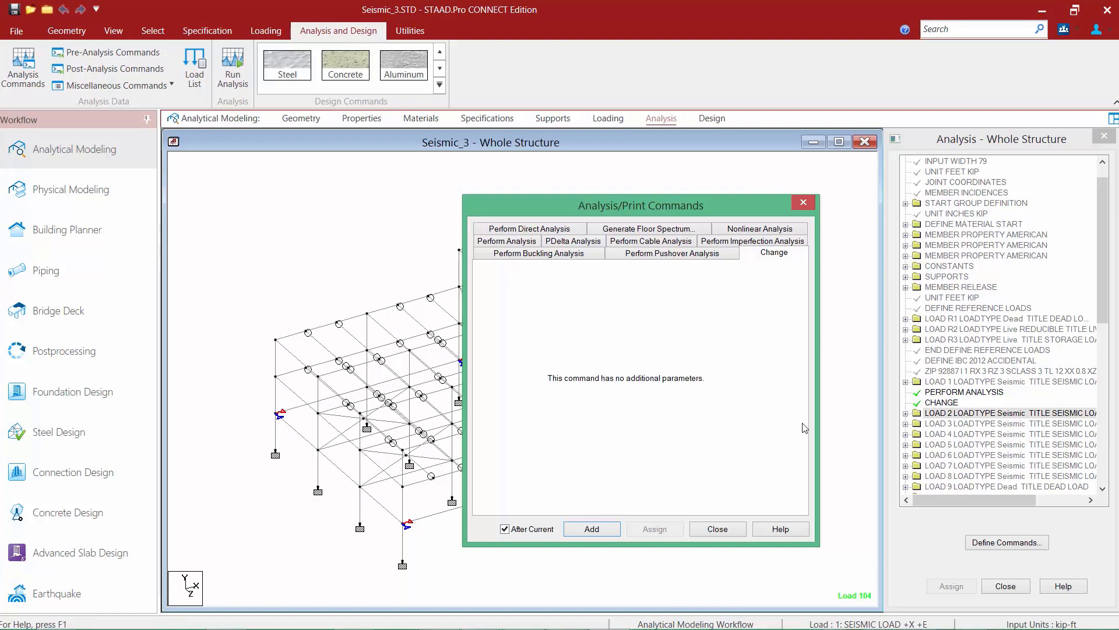
pyautogui.click(720, 531)
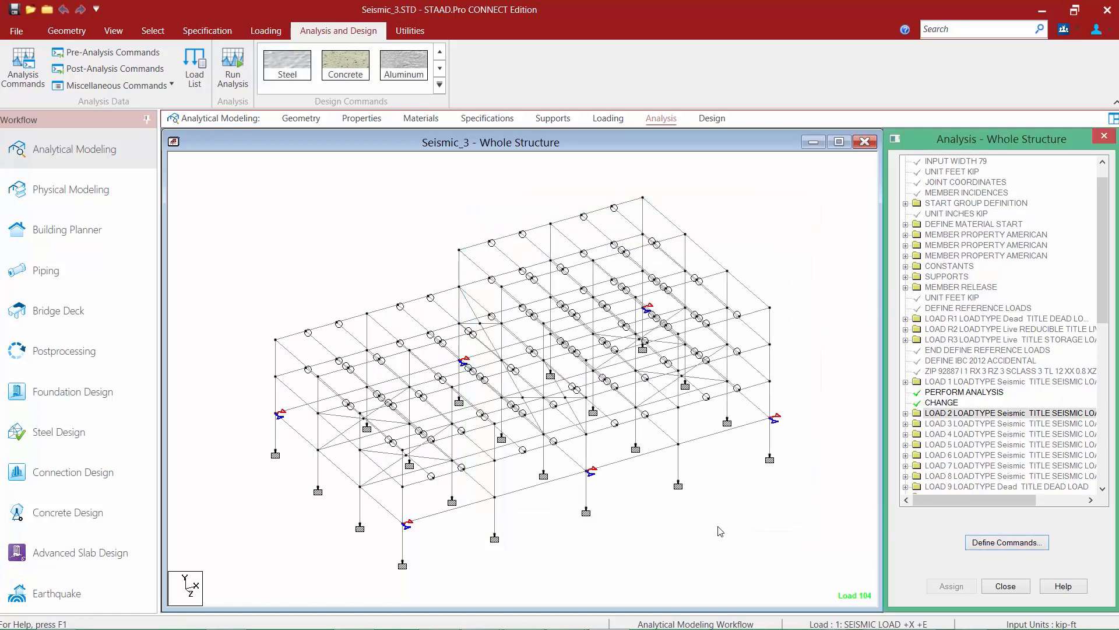
# Insert a Perform Analysis command with No Print and a Change command between seismic load cases 2 and 3.
pyautogui.click(931, 423)
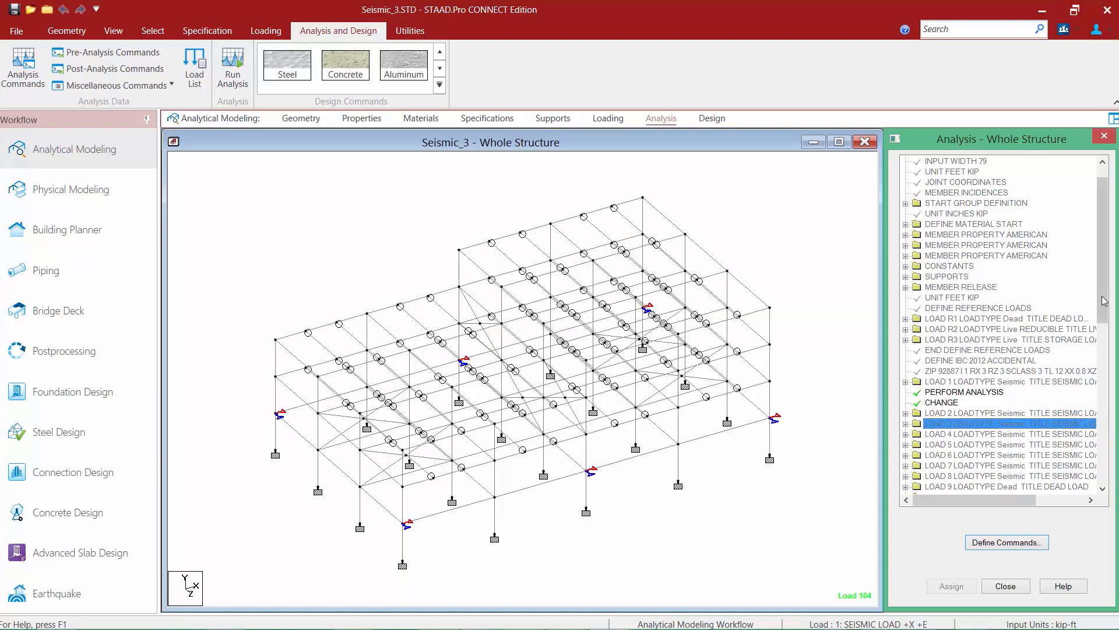
pyautogui.scroll(-4, 1105, 299)
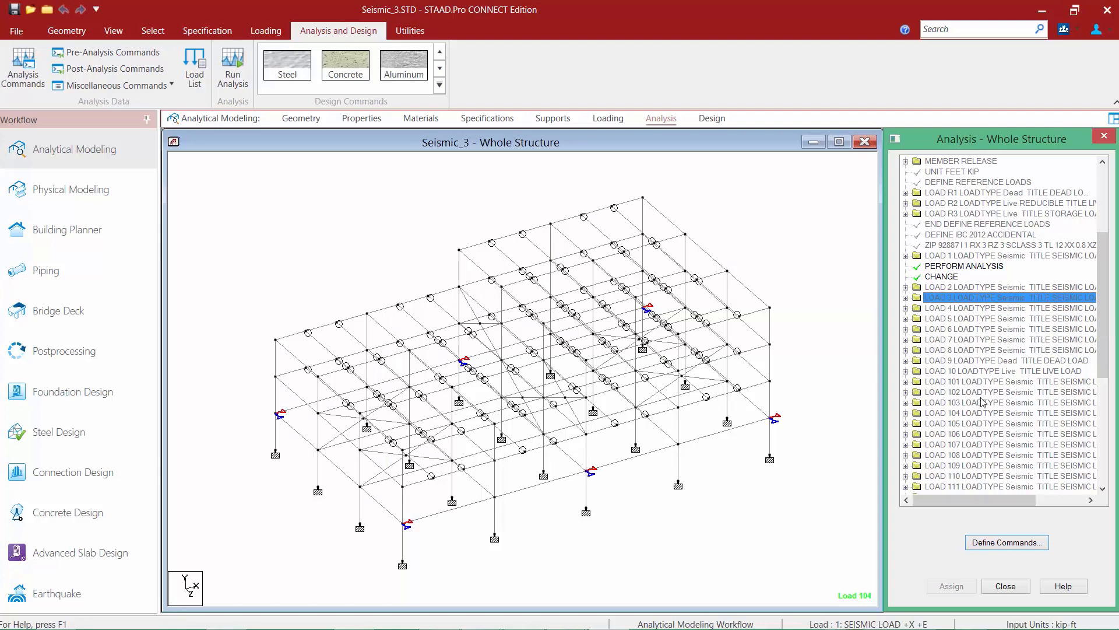
pyautogui.click(998, 543)
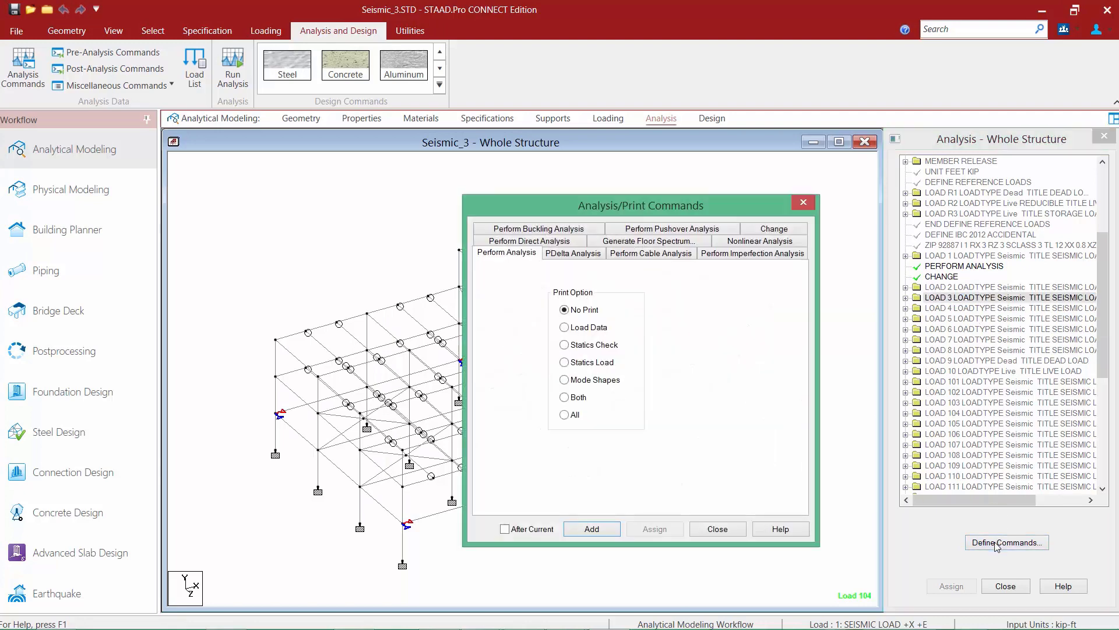
pyautogui.click(507, 530)
pyautogui.click(573, 532)
pyautogui.click(776, 228)
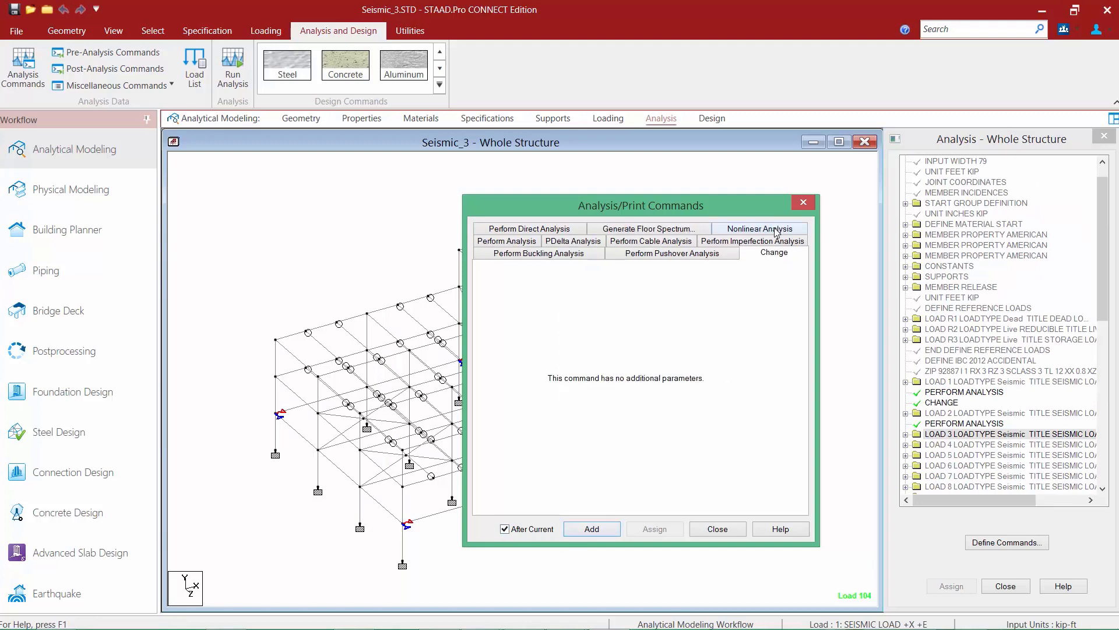
pyautogui.click(591, 528)
pyautogui.click(712, 530)
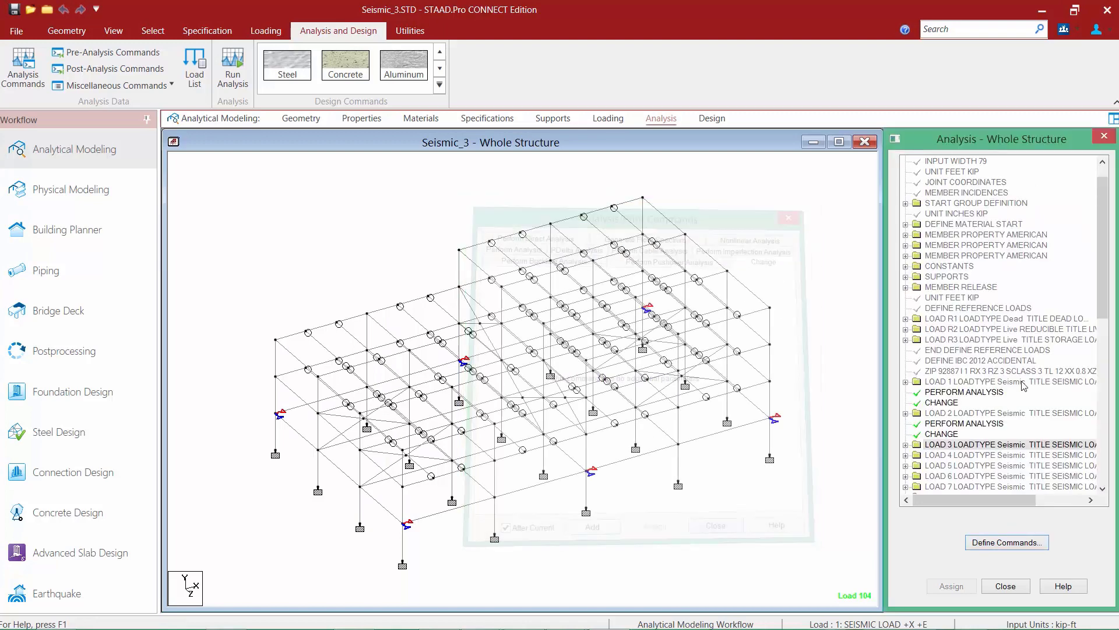
# Insert a Perform Analysis command with No Print and a Change command between seismic load cases 3 and 4.
pyautogui.moveTo(1104, 284); pyautogui.dragTo(1103, 332)
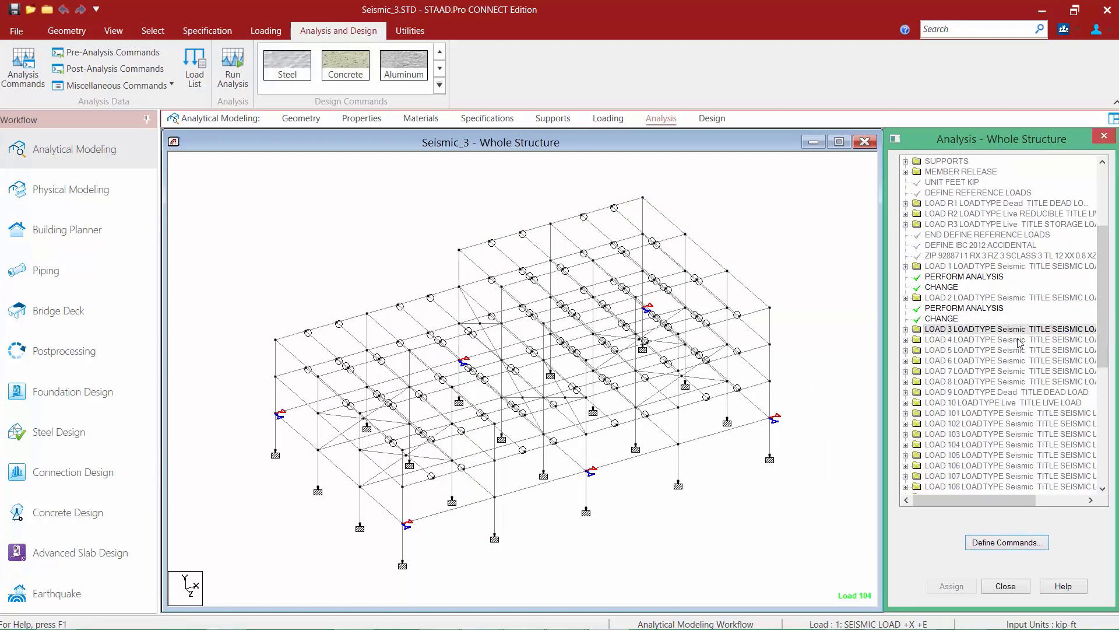
pyautogui.click(1002, 339)
pyautogui.click(1004, 542)
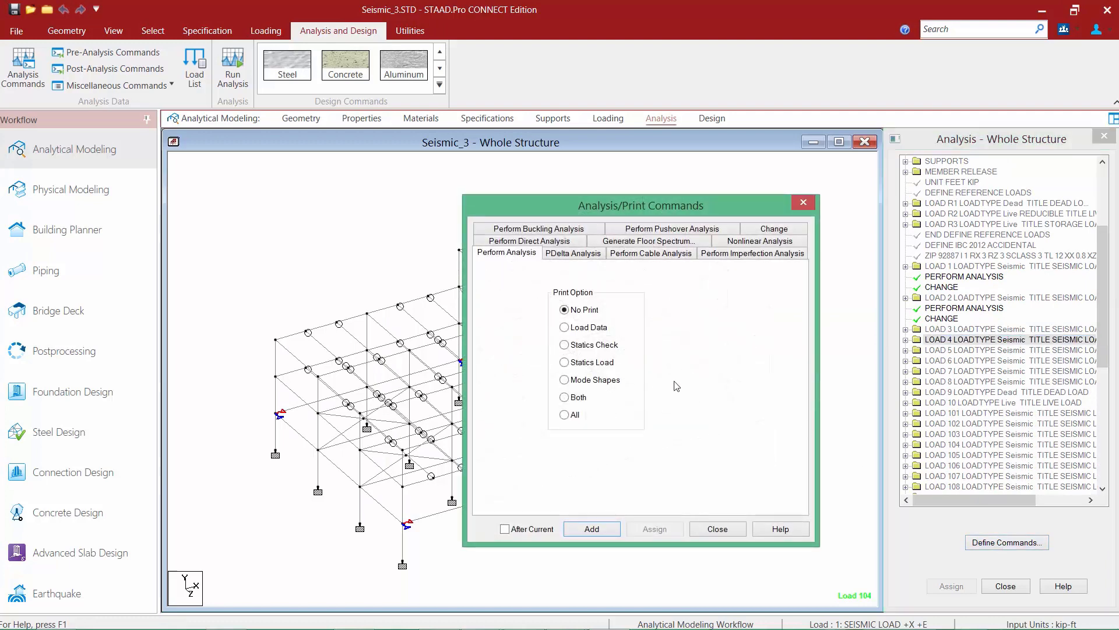
pyautogui.click(533, 532)
pyautogui.click(587, 531)
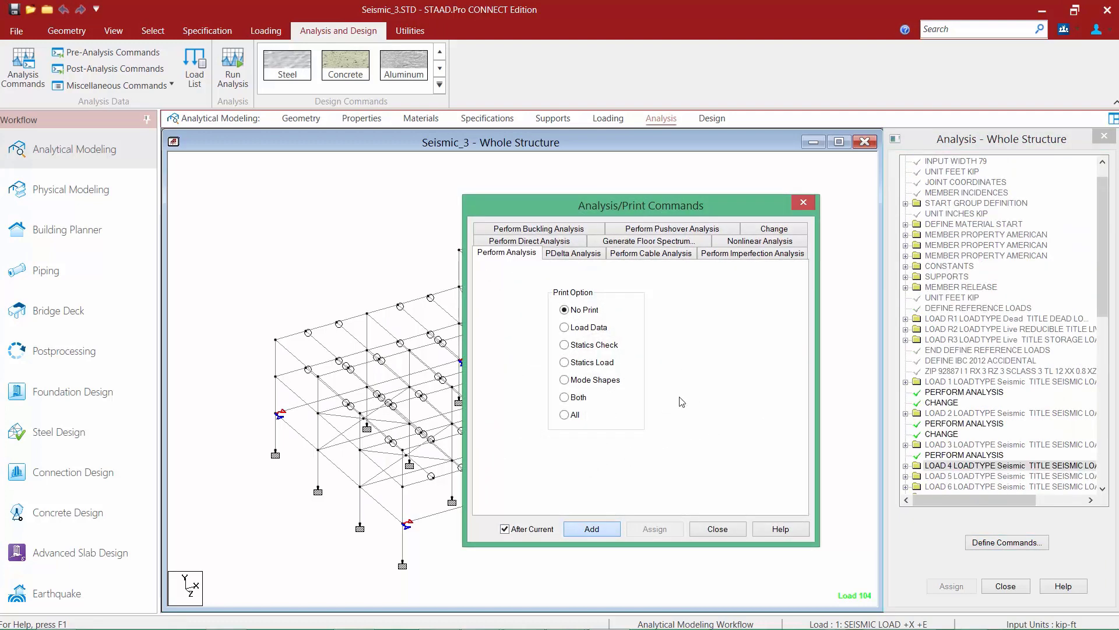
pyautogui.click(771, 230)
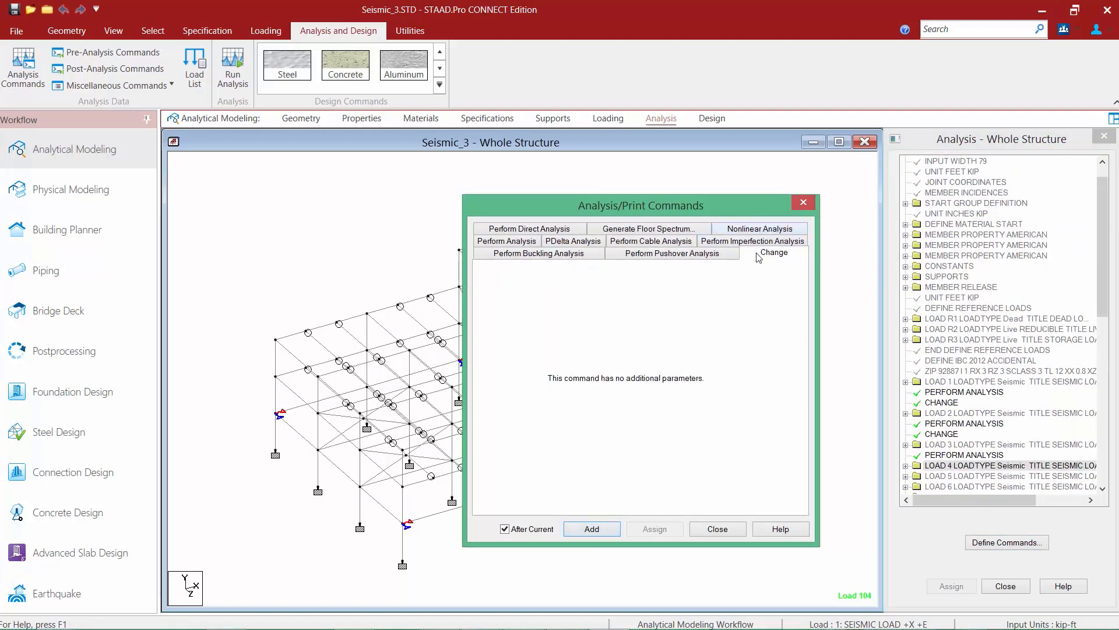
pyautogui.click(600, 530)
pyautogui.click(725, 532)
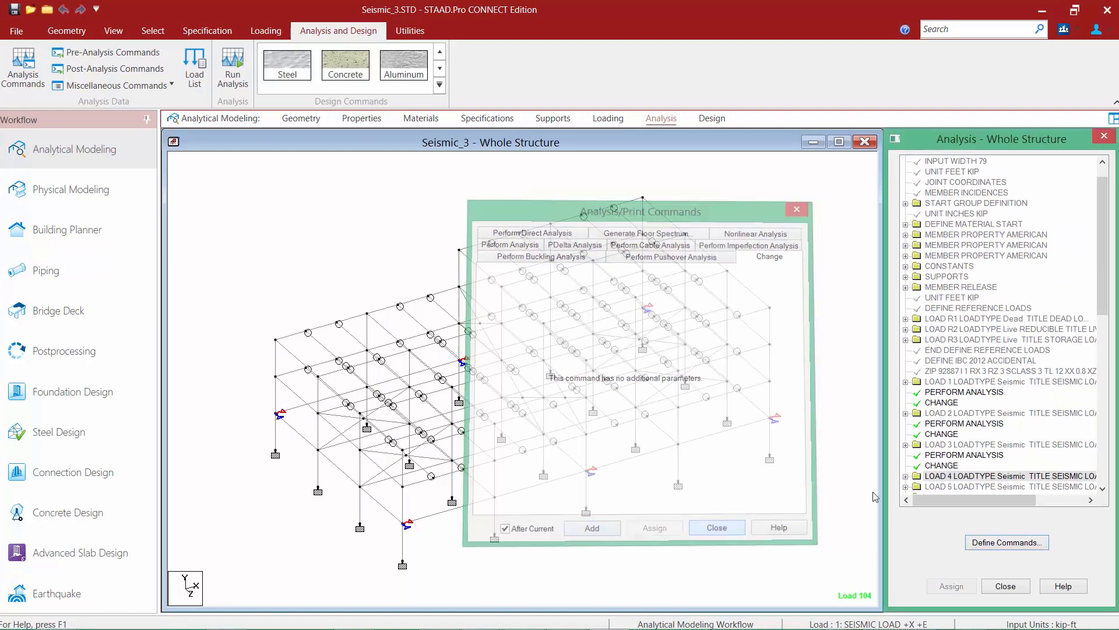
# Insert a Perform Analysis command with No Print and a Change command between seismic load cases 4 and 5.
pyautogui.click(962, 486)
pyautogui.click(1007, 542)
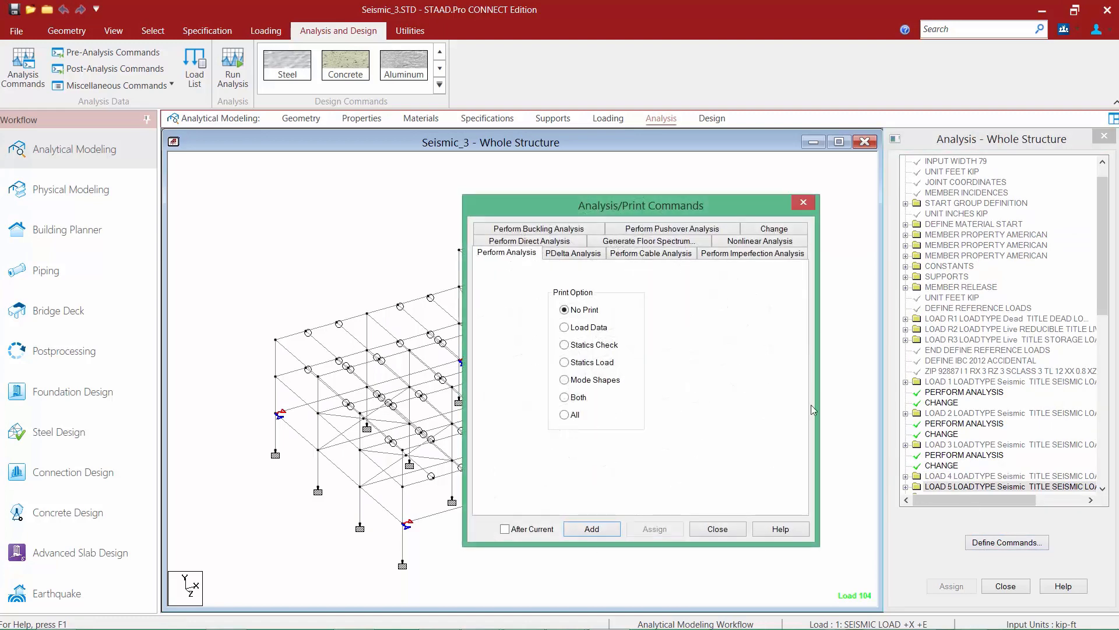
pyautogui.click(521, 529)
pyautogui.click(577, 531)
pyautogui.click(794, 228)
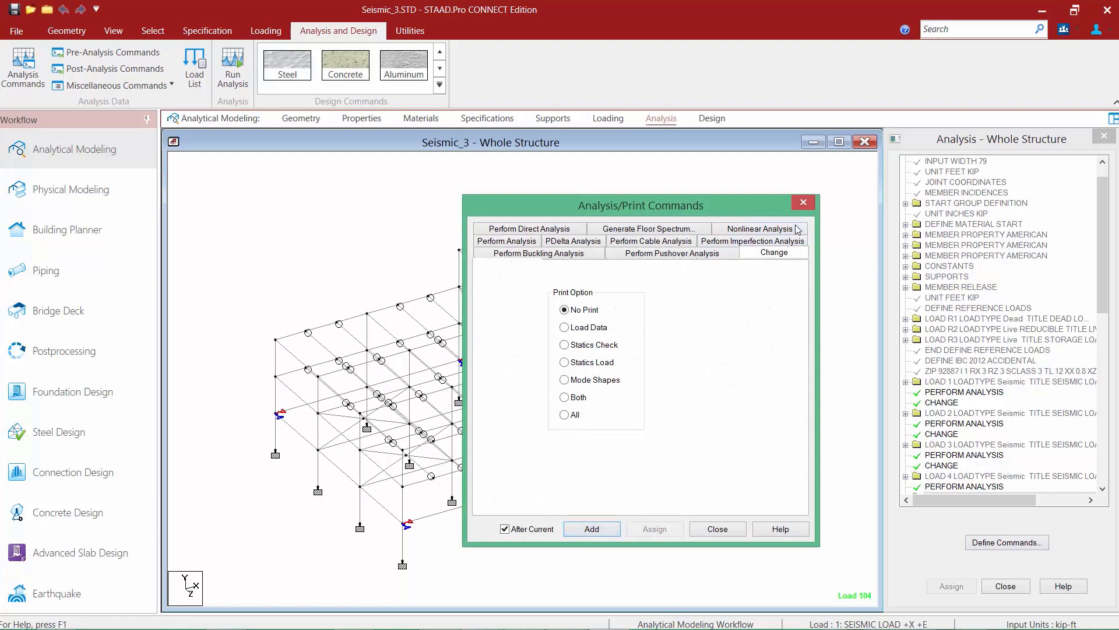
pyautogui.click(595, 528)
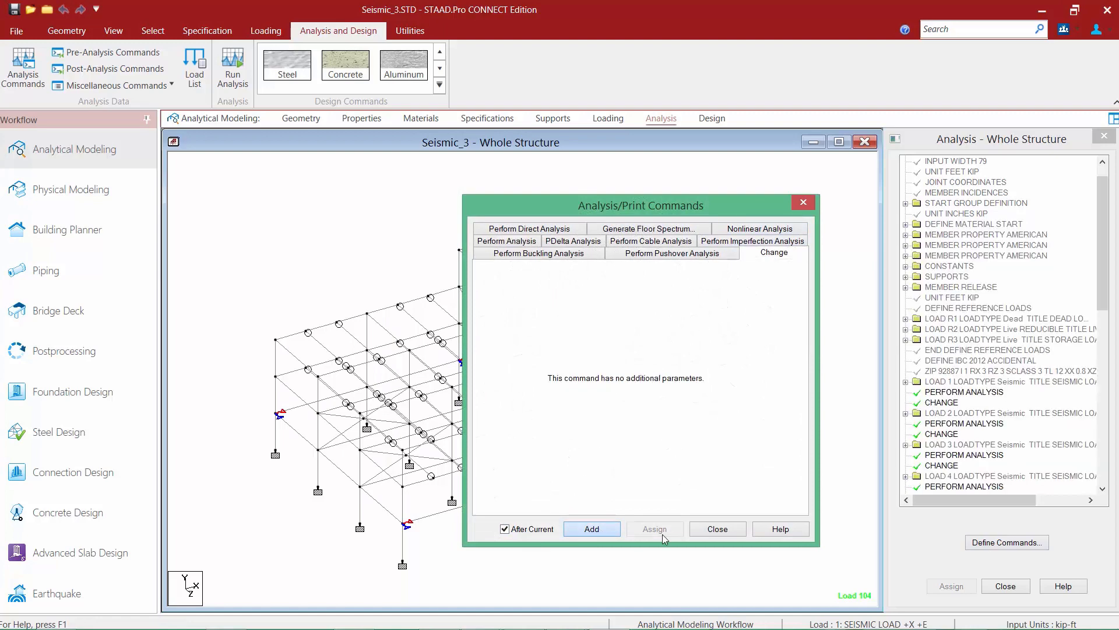
pyautogui.click(720, 529)
# Insert a Perform Analysis command with No Print and a Change command between seismic load cases 5 and 6.
pyautogui.moveTo(1106, 284); pyautogui.dragTo(1106, 343)
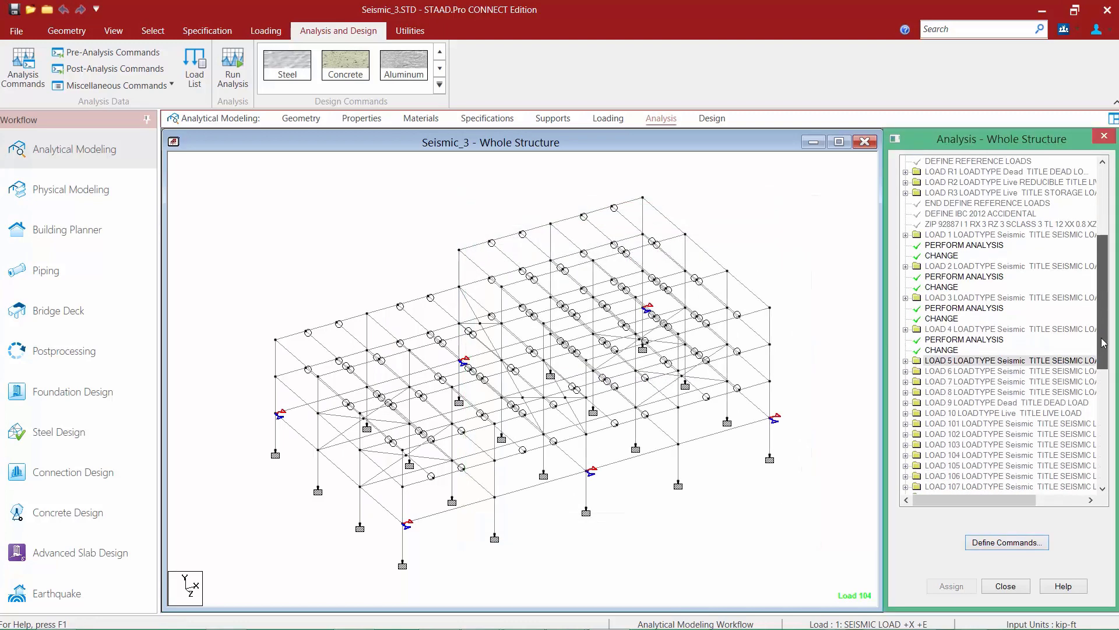
pyautogui.click(973, 371)
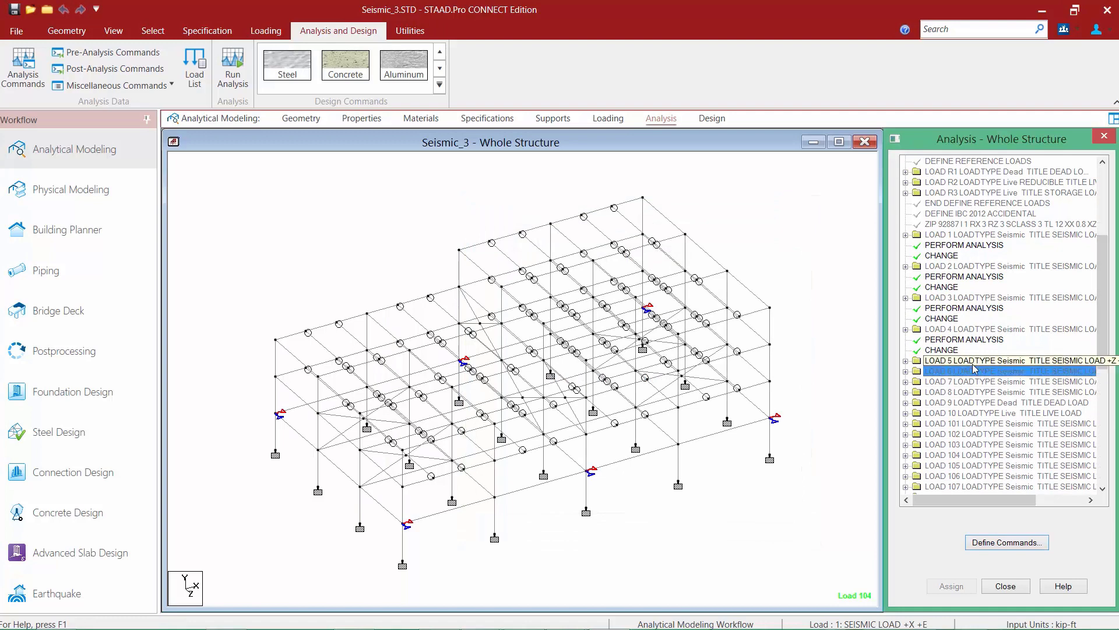
pyautogui.click(1006, 544)
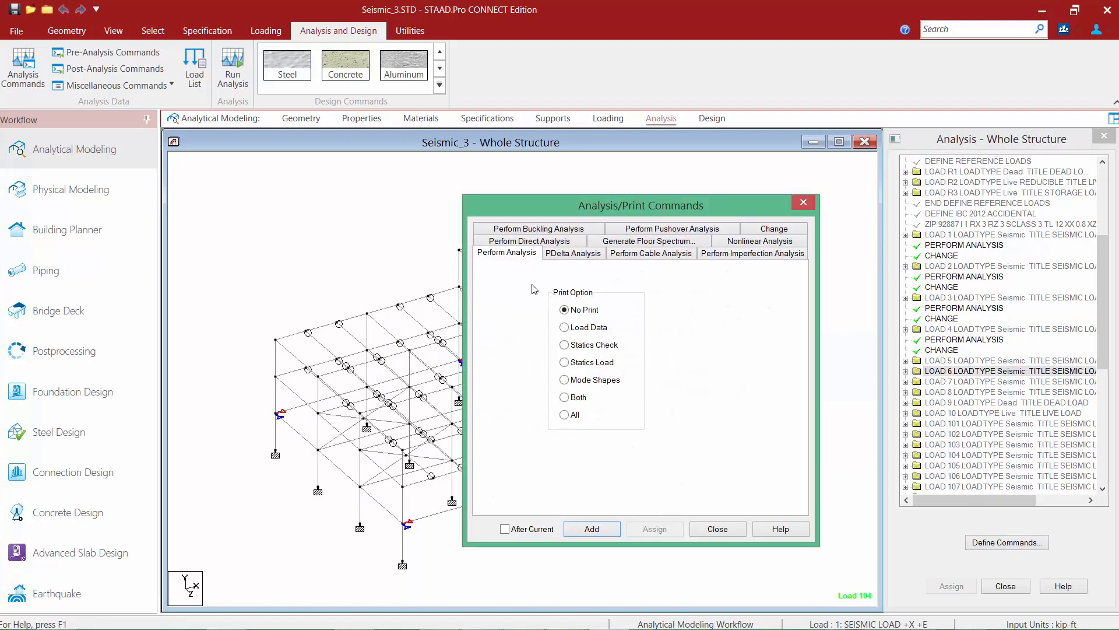
pyautogui.click(530, 529)
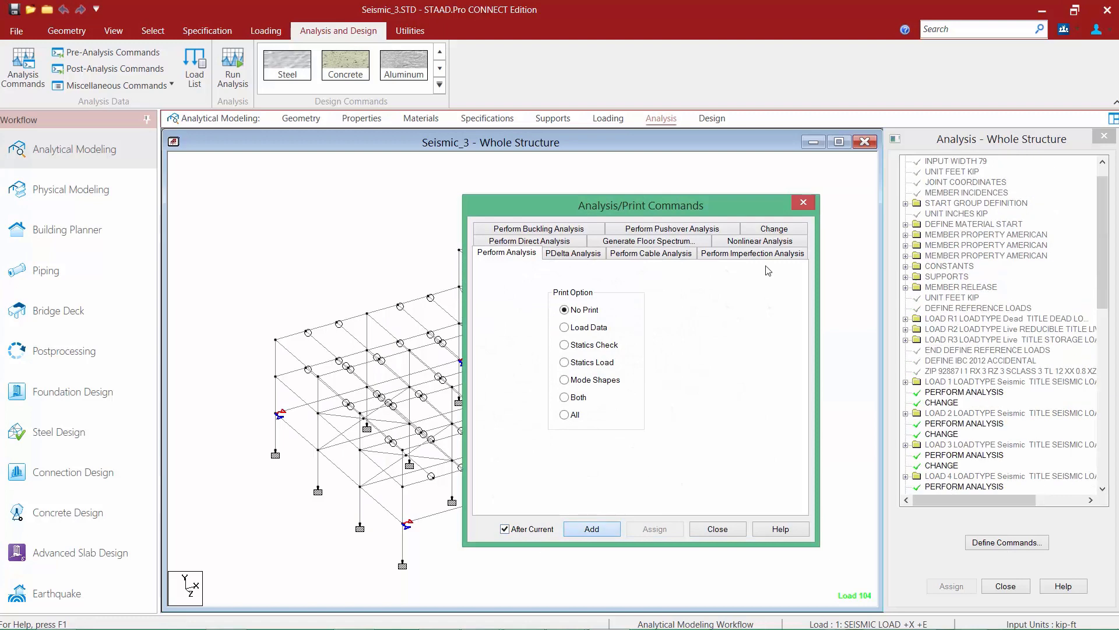
pyautogui.click(774, 231)
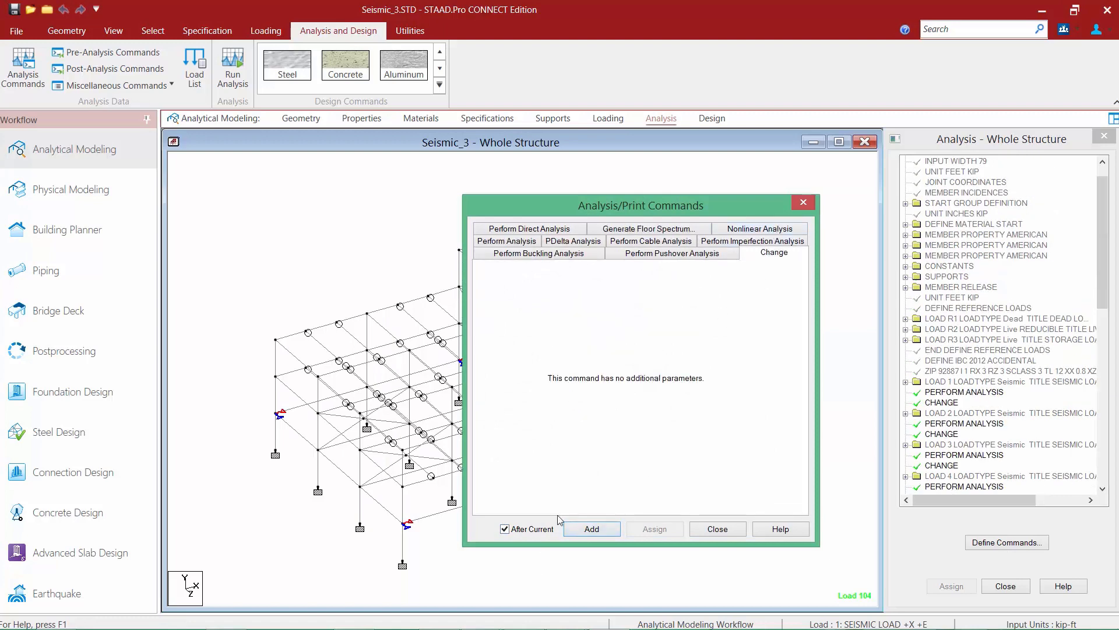
pyautogui.click(709, 530)
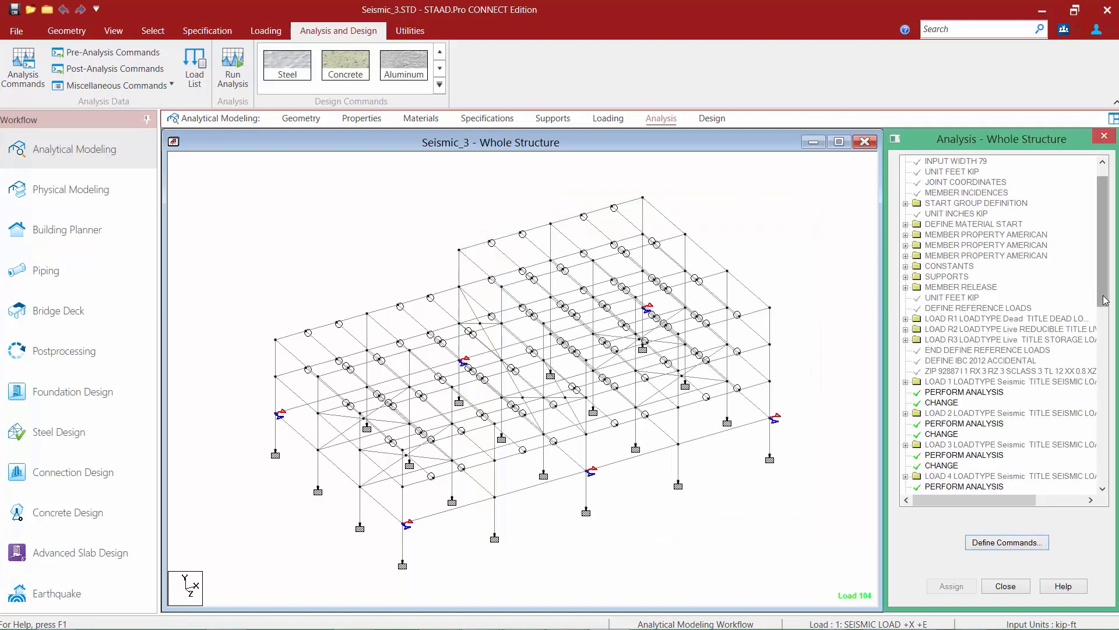
# Insert a Perform Analysis command with No Print and a Change command between seismic load cases 6 and 7.
pyautogui.moveTo(1103, 298); pyautogui.dragTo(1059, 371)
pyautogui.click(991, 350)
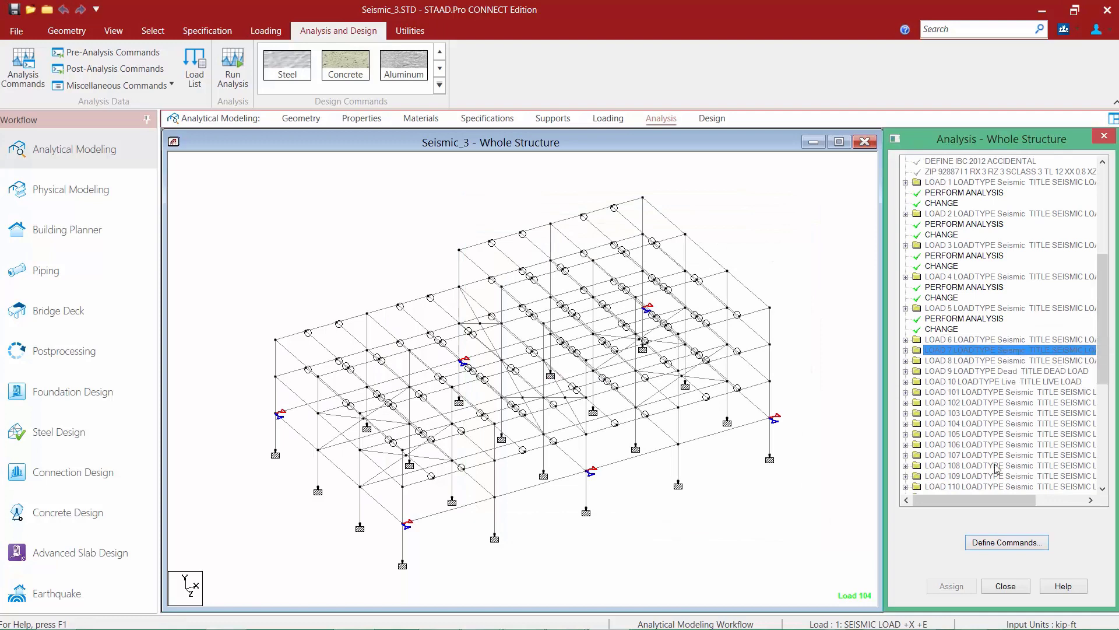
pyautogui.click(988, 543)
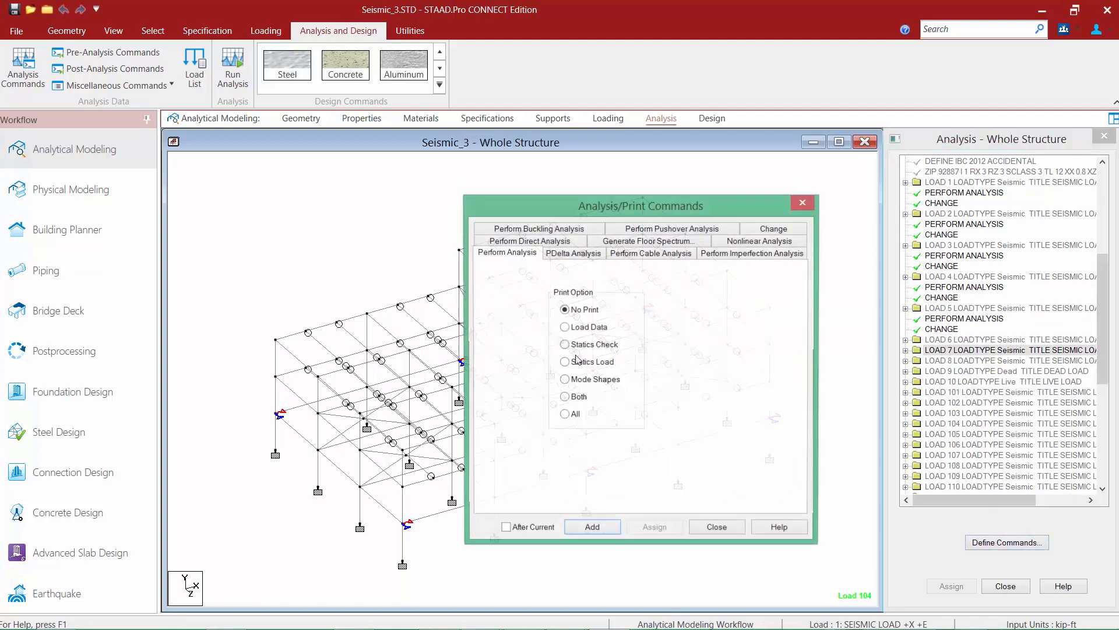
pyautogui.click(505, 528)
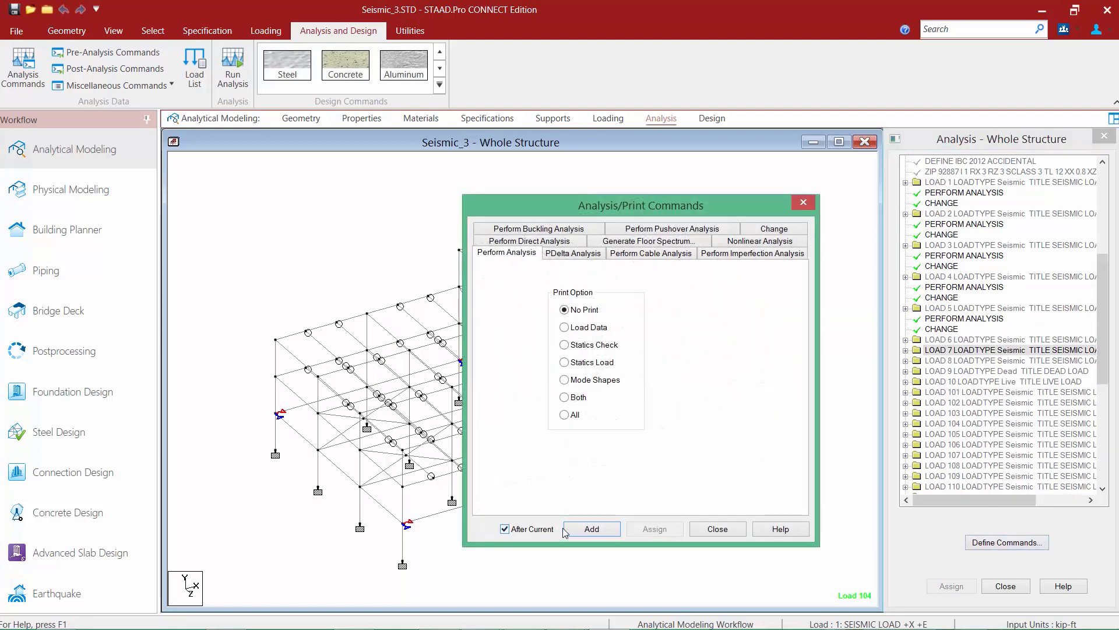
pyautogui.click(781, 229)
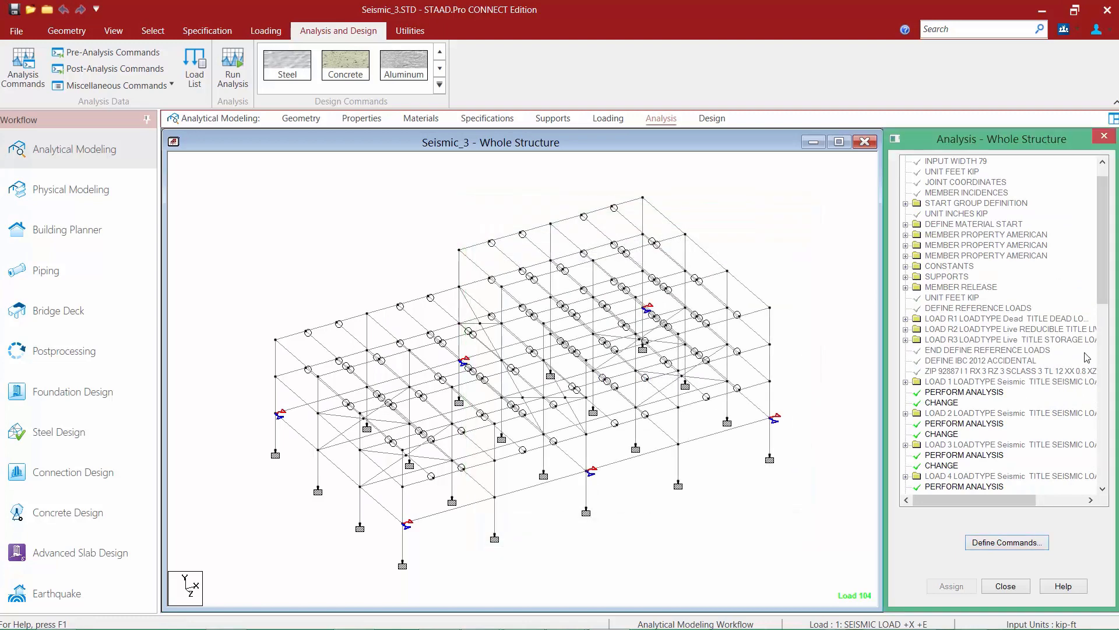
pyautogui.click(738, 528)
# Insert a Perform Analysis command with No Print and a Change command between seismic load cases 7 and 8.
pyautogui.moveTo(1107, 296); pyautogui.dragTo(1108, 378)
pyautogui.click(994, 372)
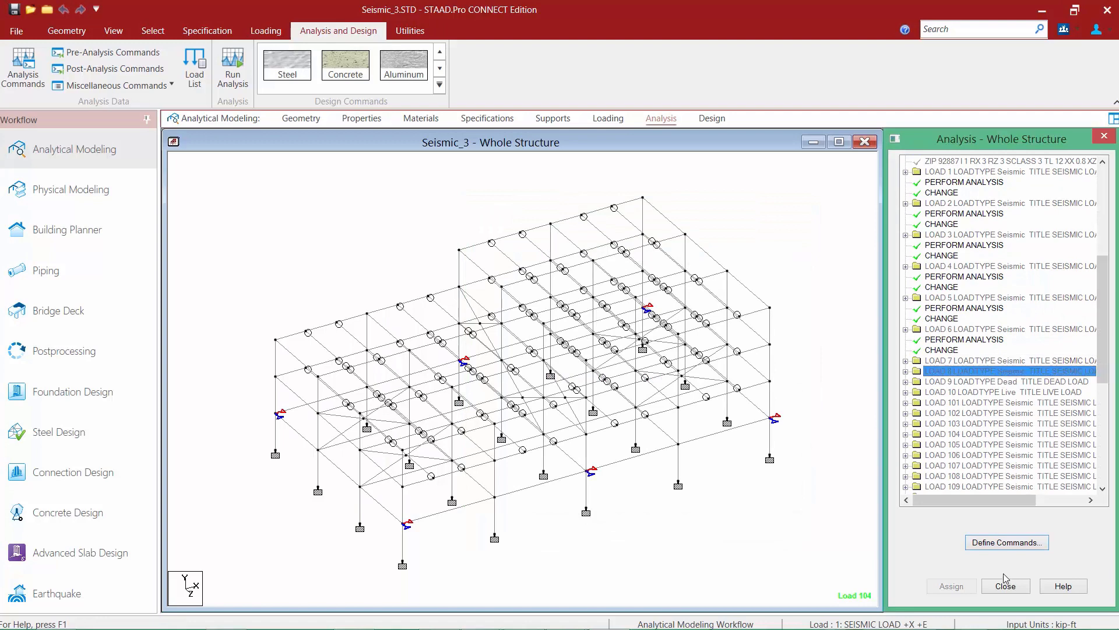
pyautogui.click(1002, 543)
pyautogui.click(535, 529)
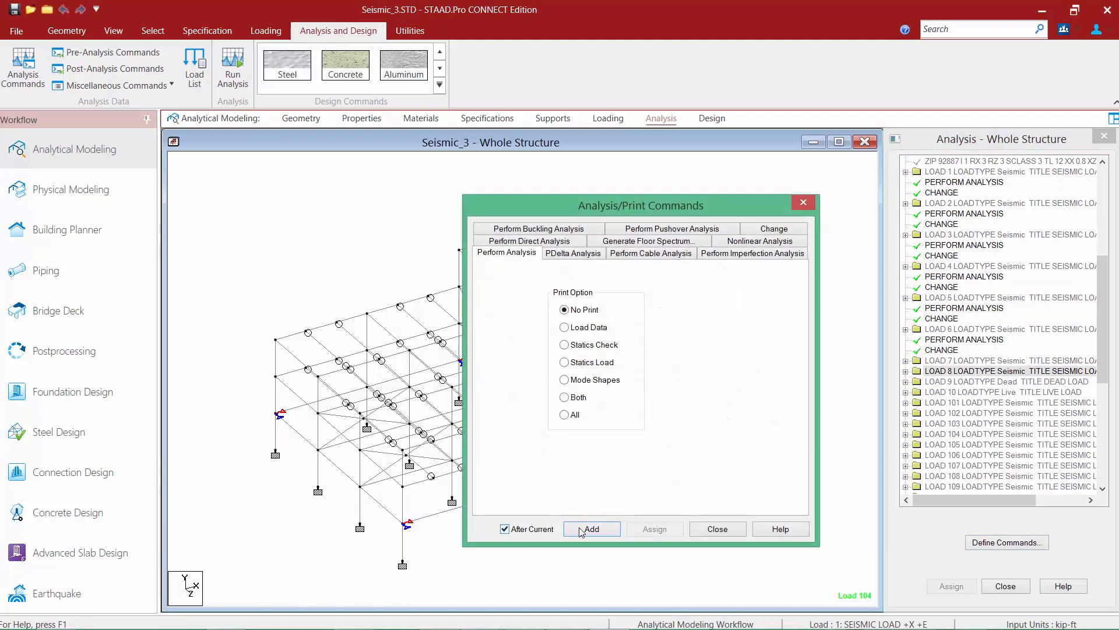
pyautogui.click(583, 529)
pyautogui.click(763, 226)
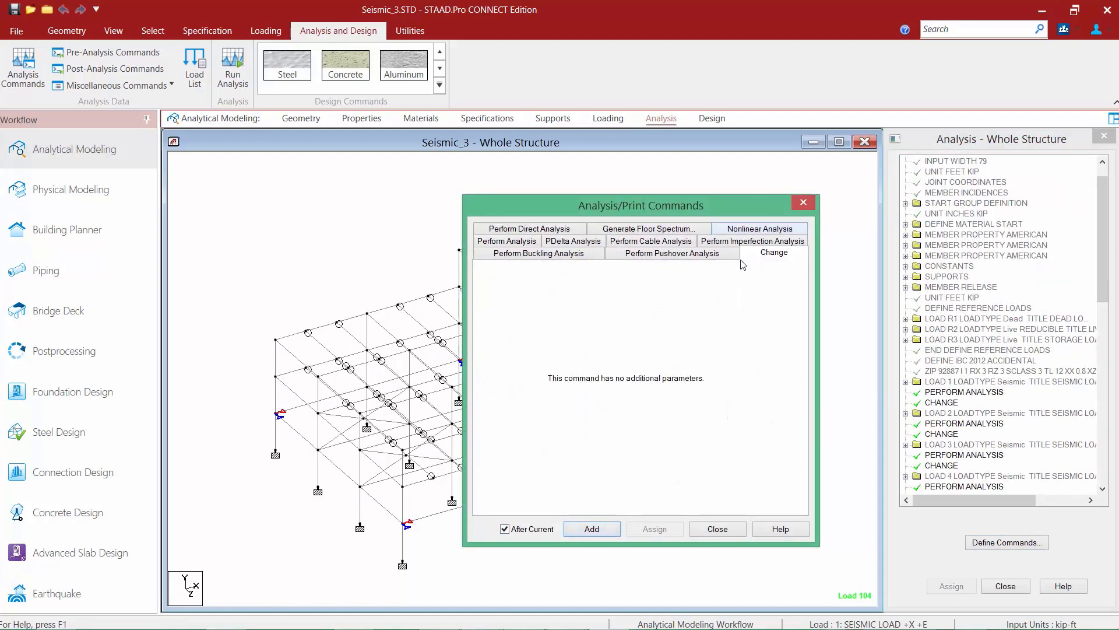
pyautogui.click(581, 529)
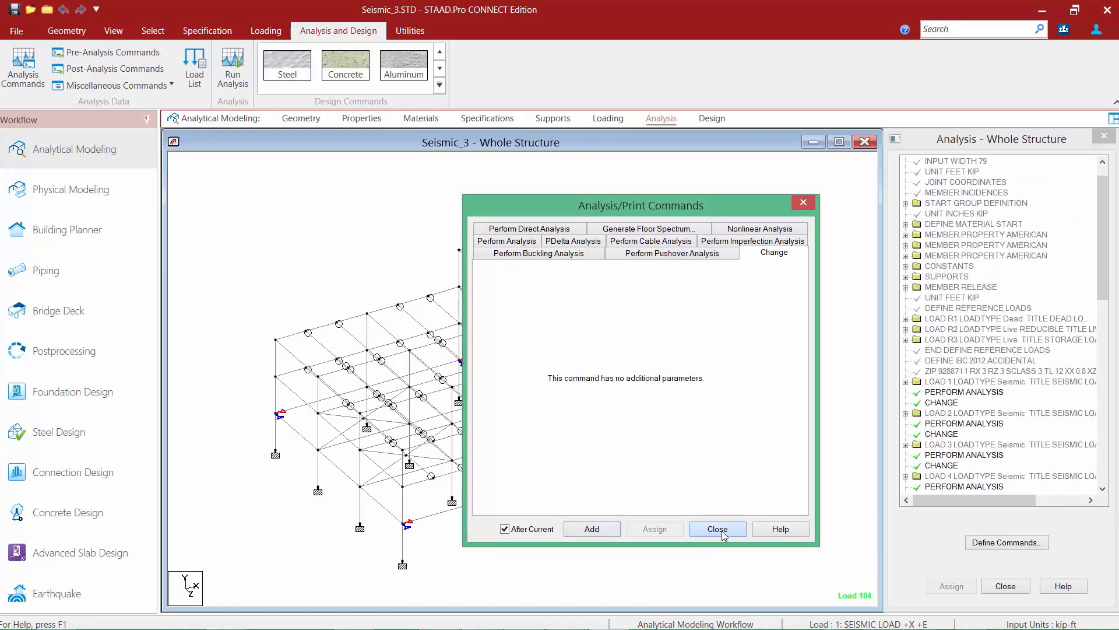
pyautogui.click(720, 529)
# Insert a Perform Analysis command with No Print and a Change command between seismic load case 8 and dead load case 9.
pyautogui.moveTo(1101, 271); pyautogui.dragTo(1111, 352)
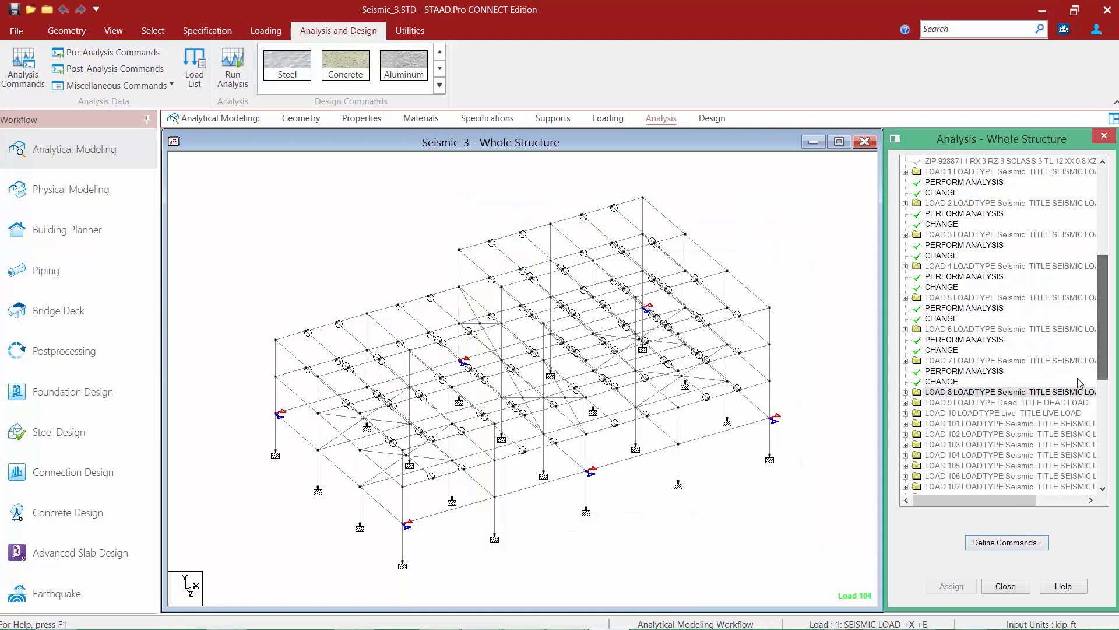
pyautogui.click(995, 402)
pyautogui.click(1007, 542)
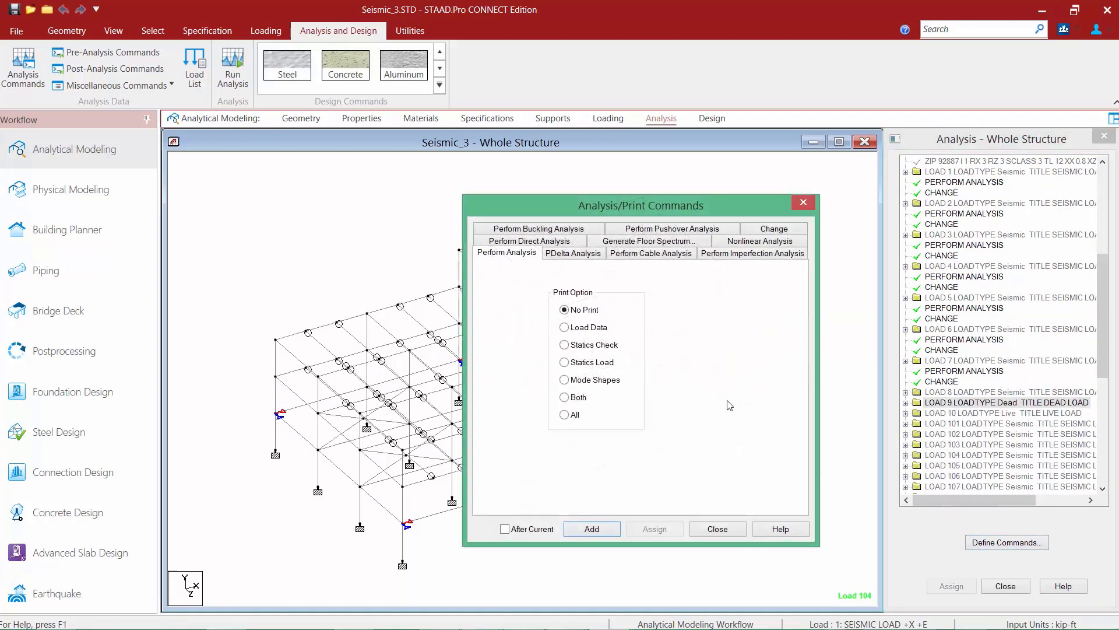
pyautogui.click(526, 530)
pyautogui.click(589, 529)
pyautogui.click(763, 233)
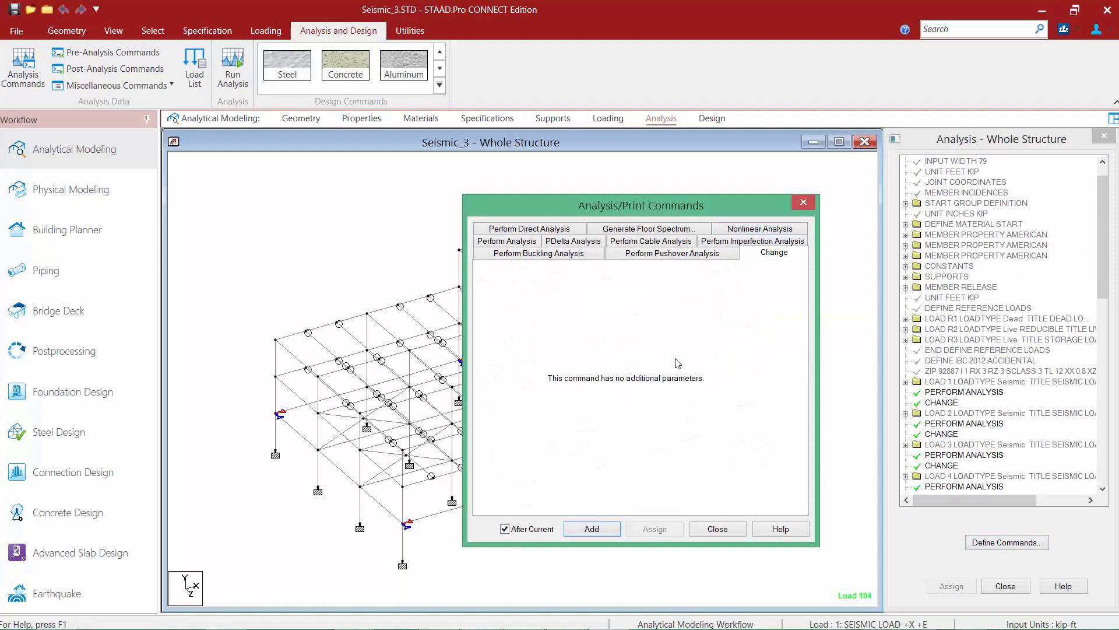
pyautogui.click(577, 531)
pyautogui.click(716, 529)
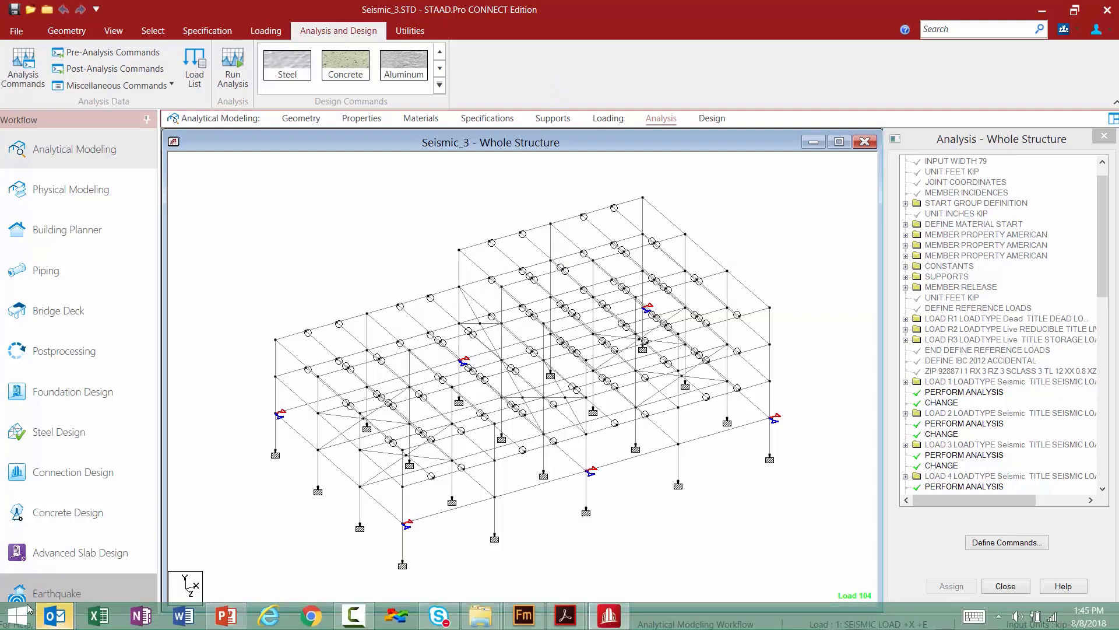
pyautogui.moveTo(54, 615)
pyautogui.click(239, 536)
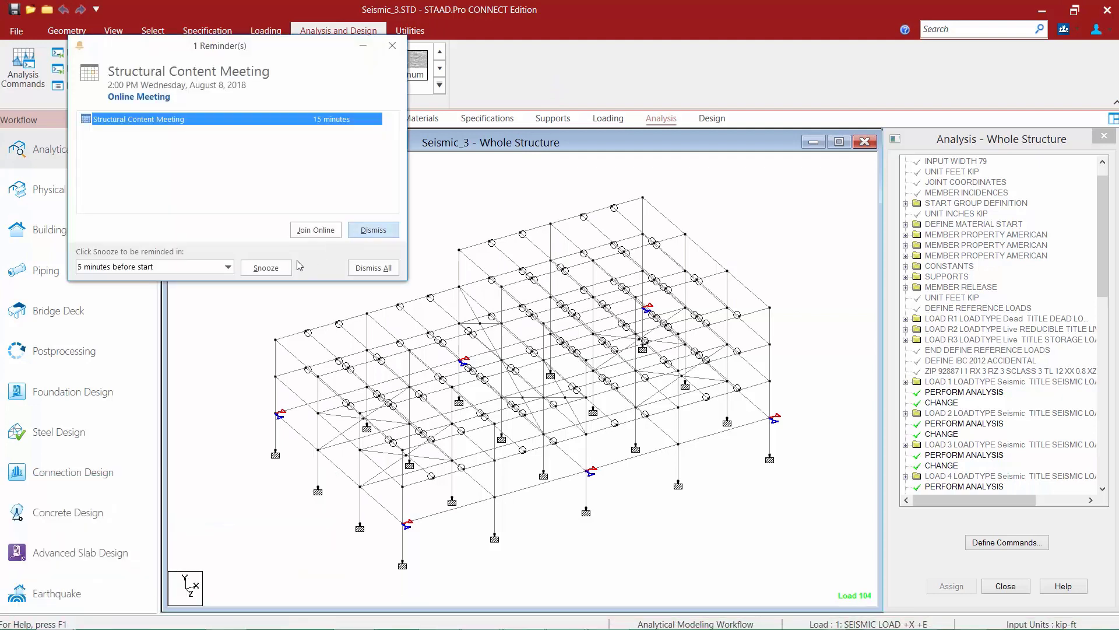
# Snooze the meeting reminder and add a Set NL command with the maximum number of loads set to 100.
pyautogui.click(266, 267)
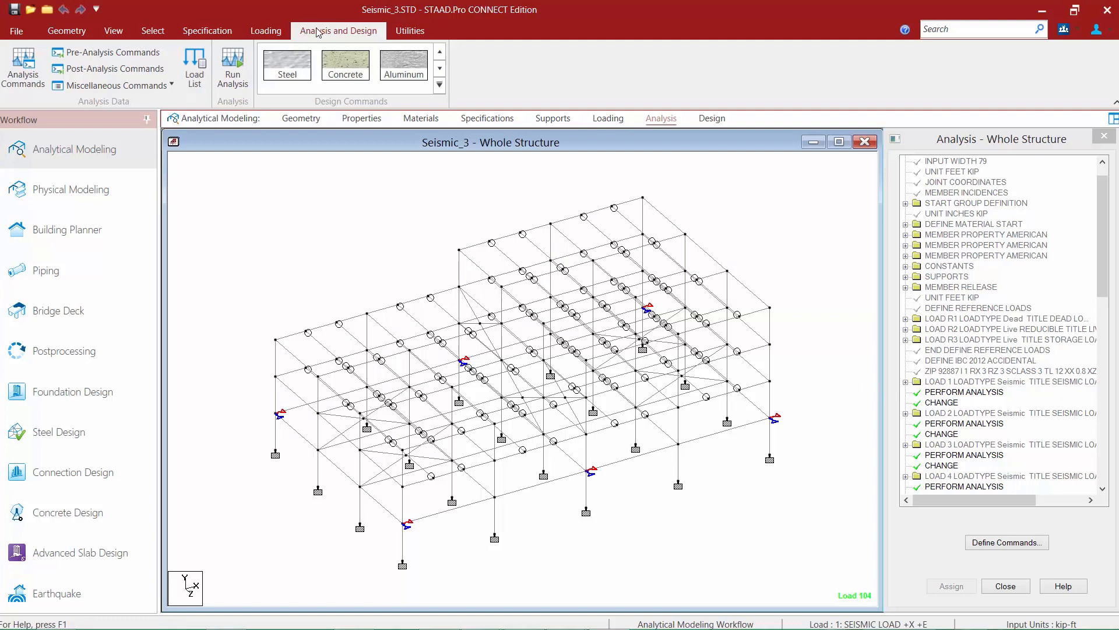
pyautogui.click(113, 88)
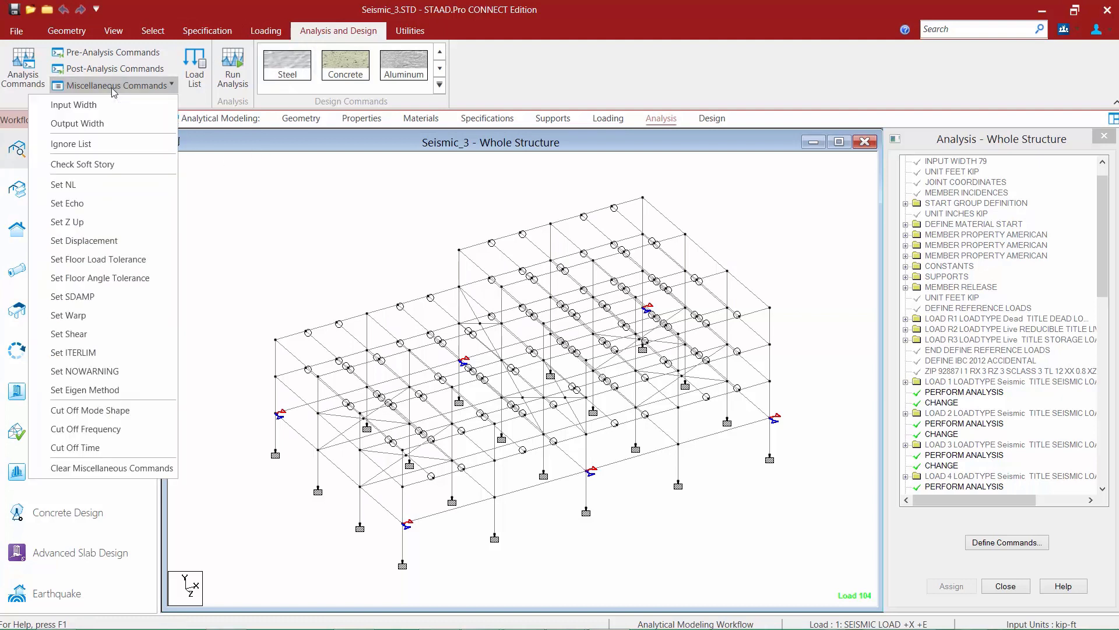
pyautogui.click(70, 185)
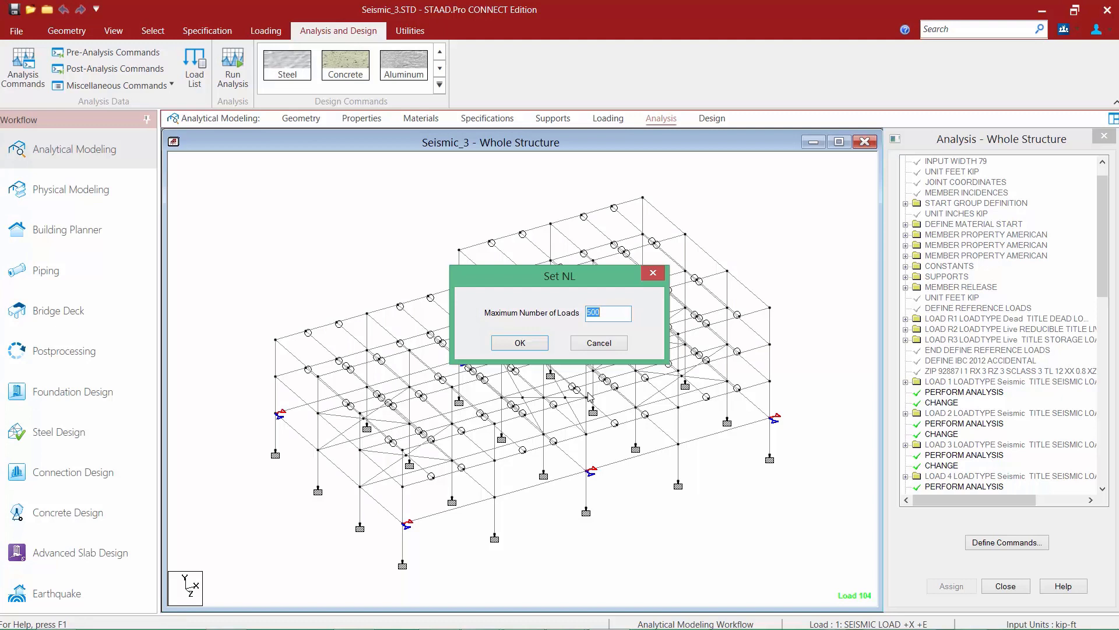
pyautogui.write('100')
pyautogui.click(517, 345)
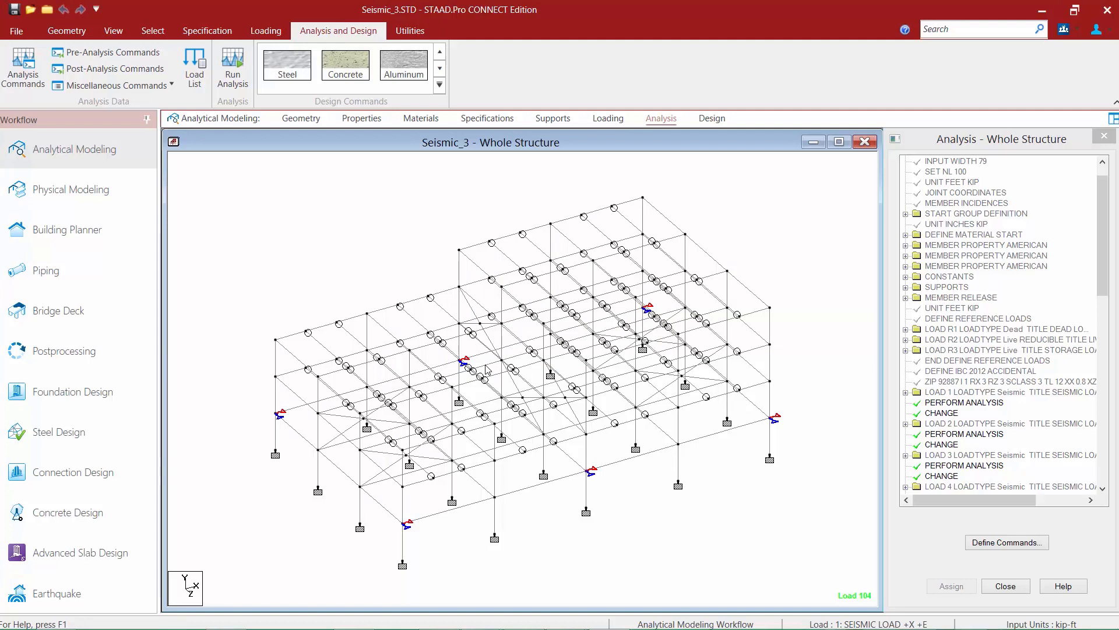
# Save the model and run the analysis after checking the command list through to the final Perform Analysis command.
pyautogui.click(15, 10)
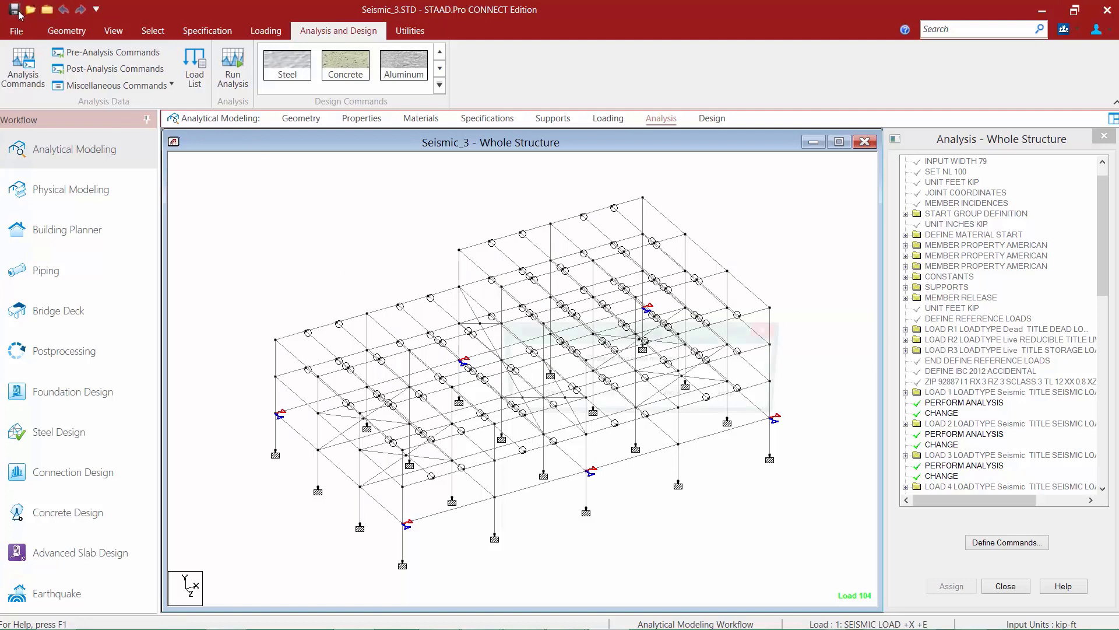
pyautogui.click(524, 396)
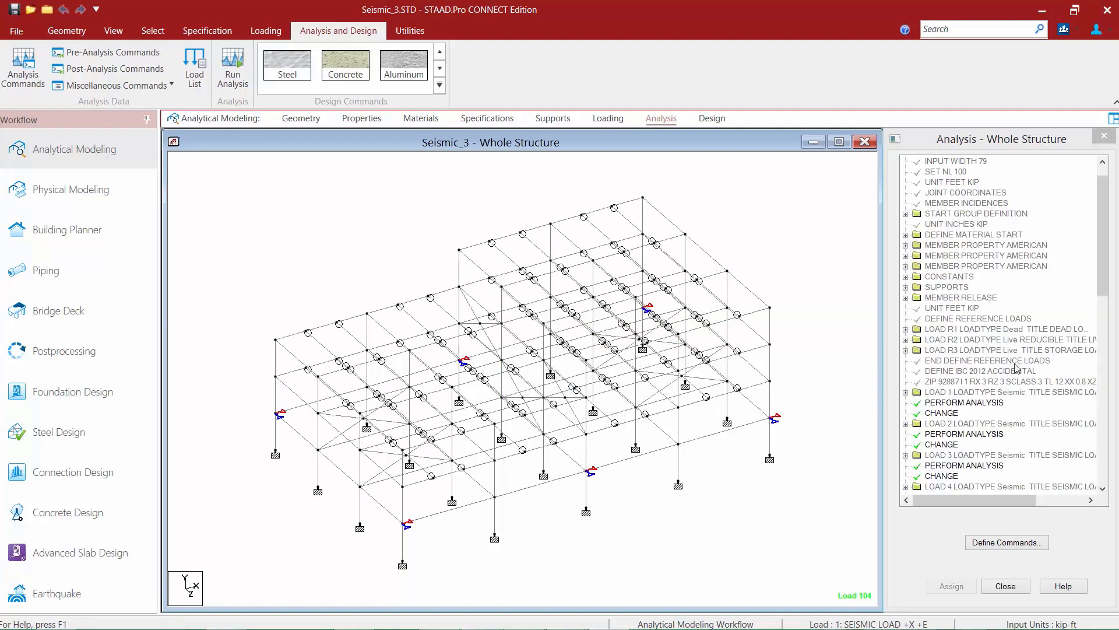
pyautogui.moveTo(1102, 286); pyautogui.dragTo(1079, 475)
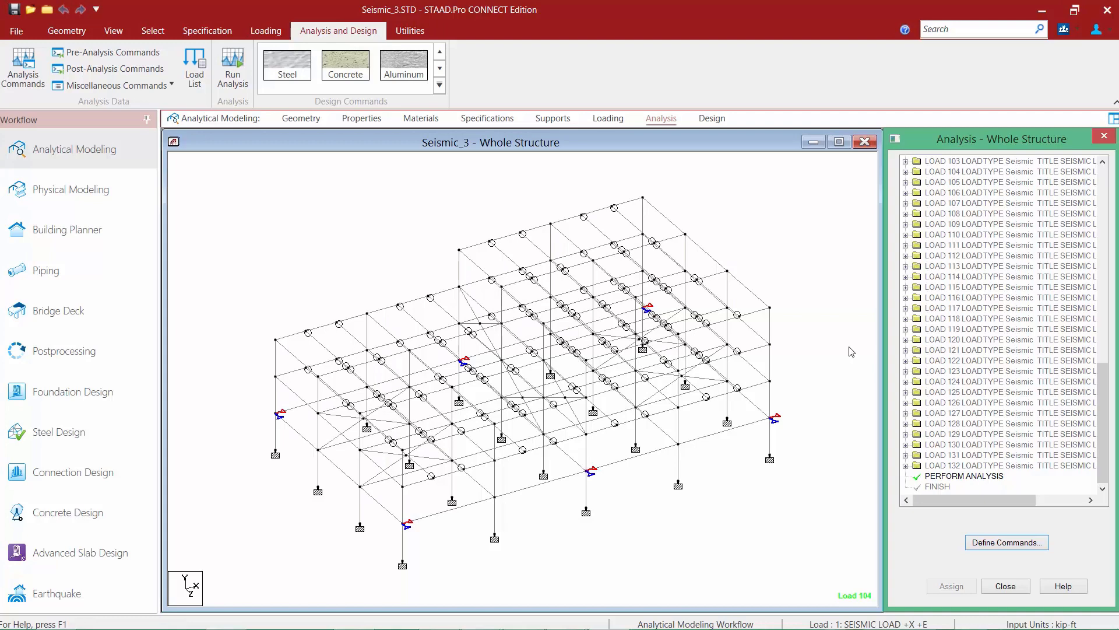
pyautogui.click(239, 77)
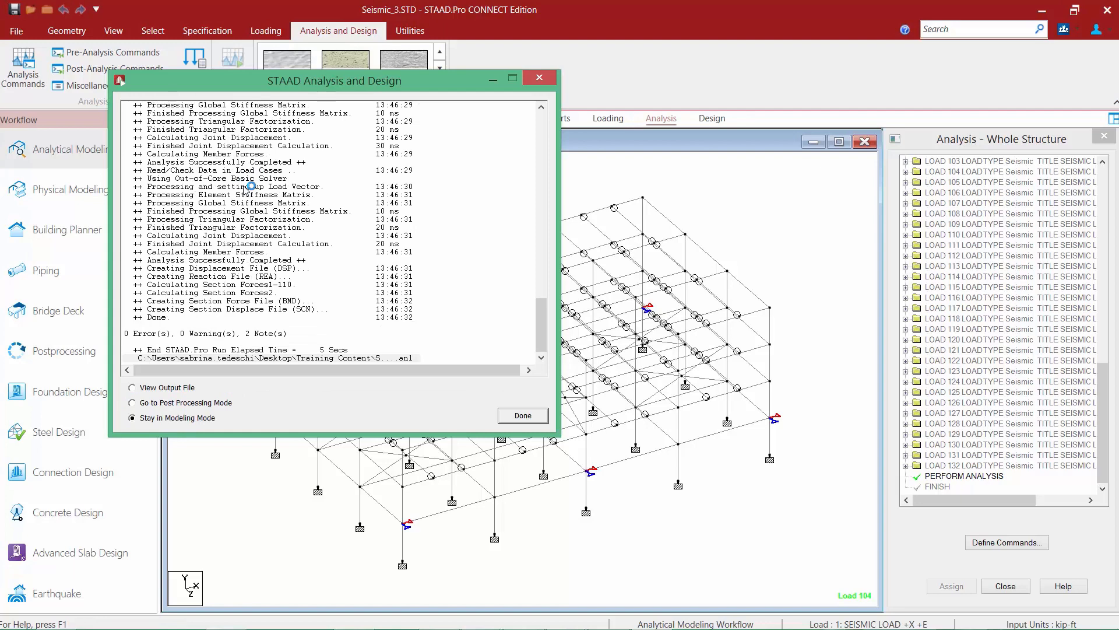
# View the analysis output file and examine the IBC 2012 base shear results and the repeat load cases, closing the viewer when finished.
pyautogui.click(146, 388)
pyautogui.click(523, 415)
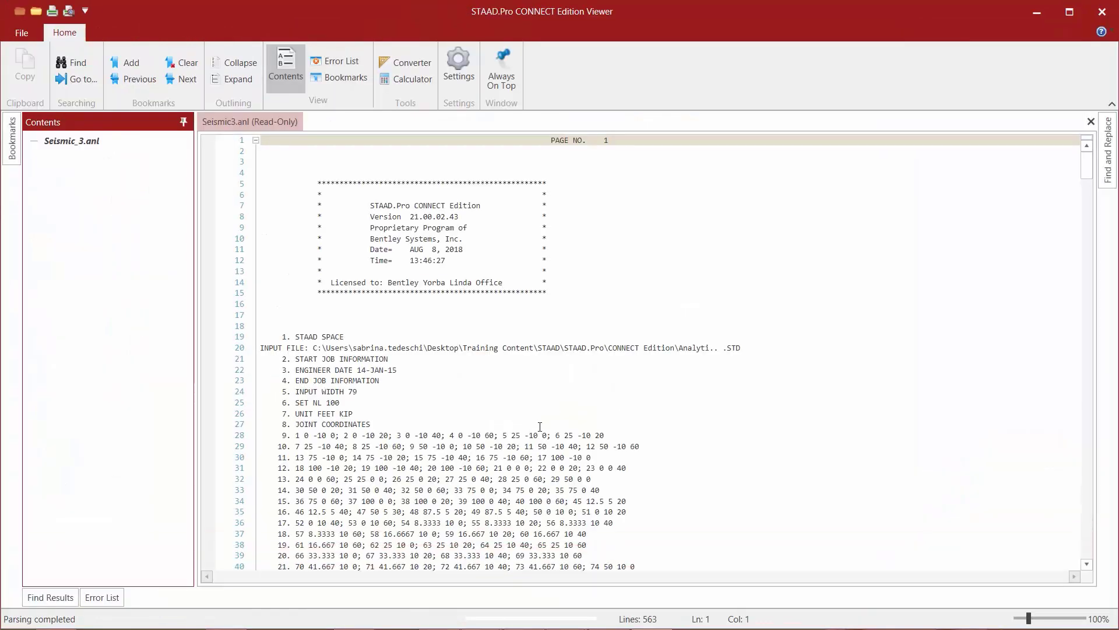
pyautogui.scroll(-20, 539, 427)
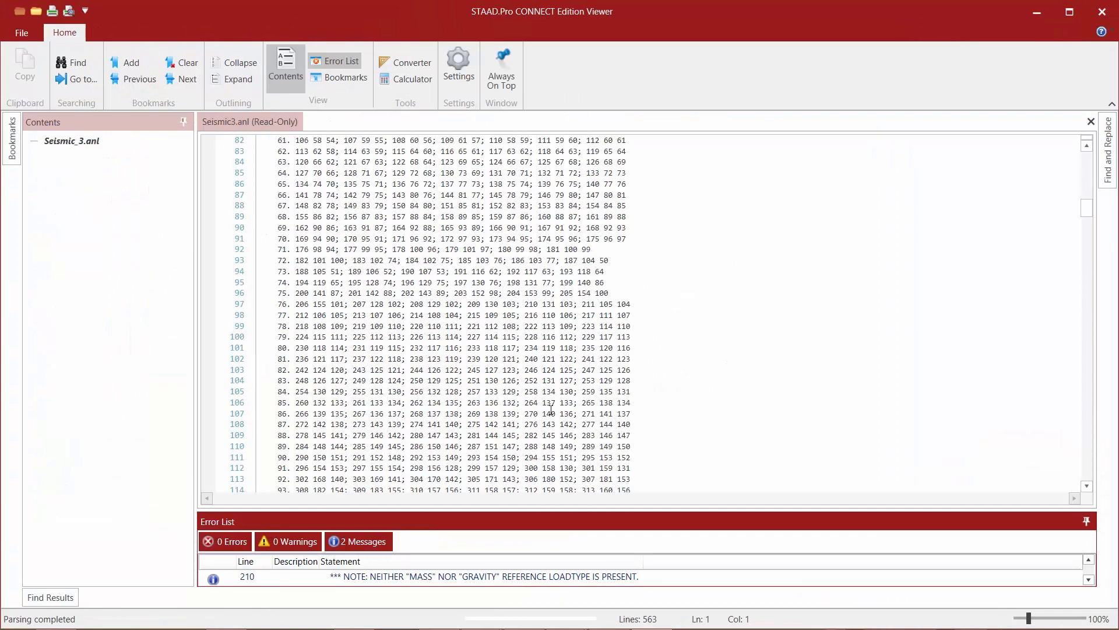
pyautogui.scroll(-20, 550, 410)
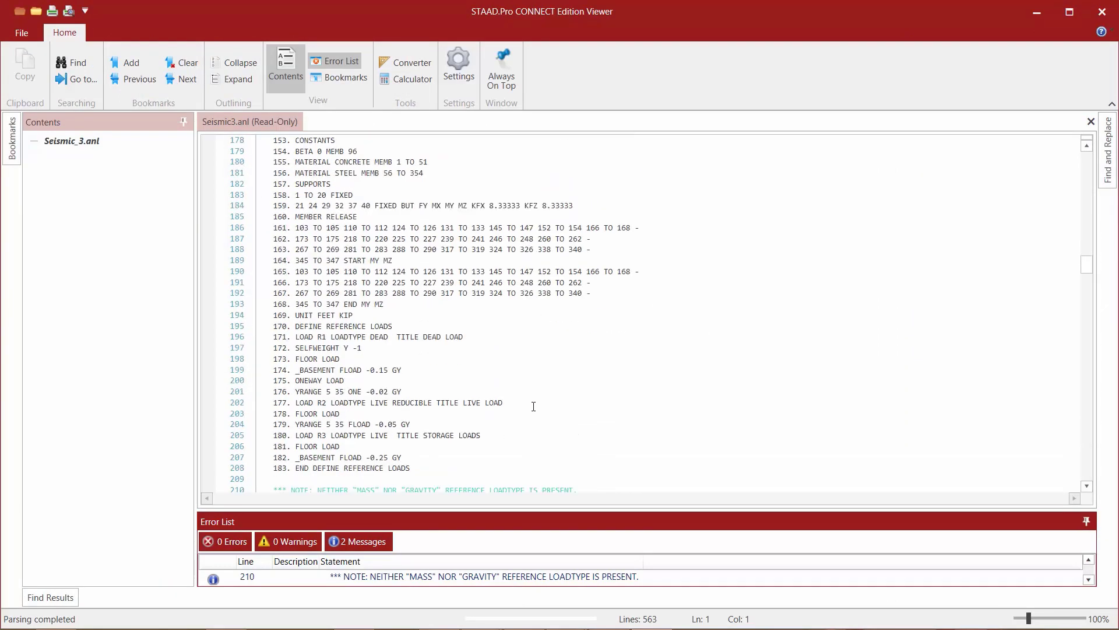
pyautogui.scroll(-19, 534, 407)
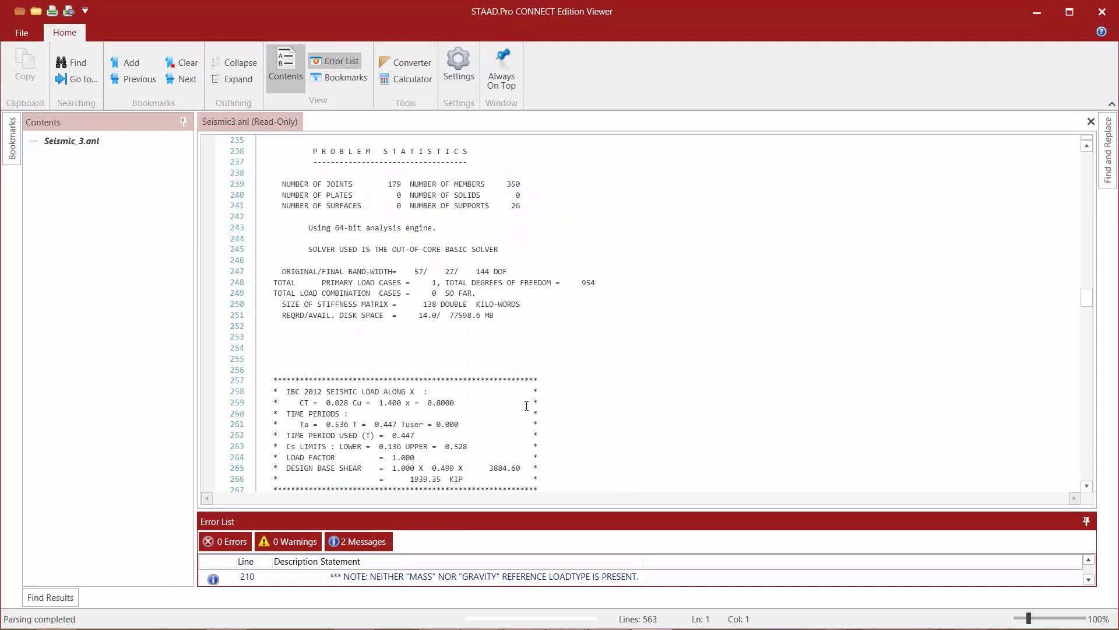
pyautogui.scroll(-3, 527, 405)
pyautogui.click(544, 388)
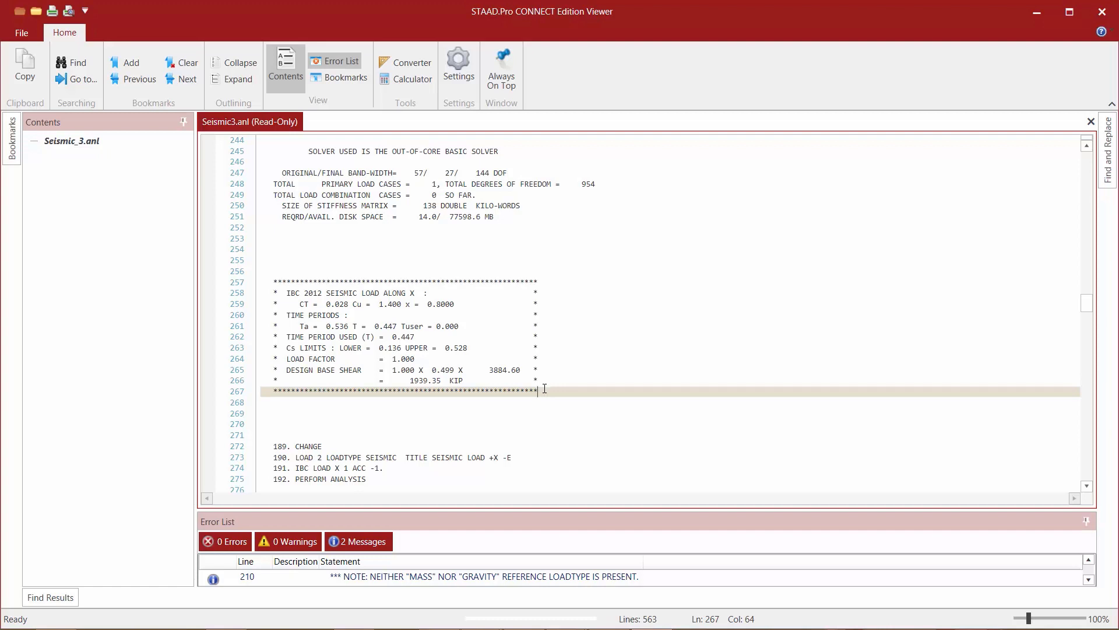
pyautogui.scroll(-11, 542, 391)
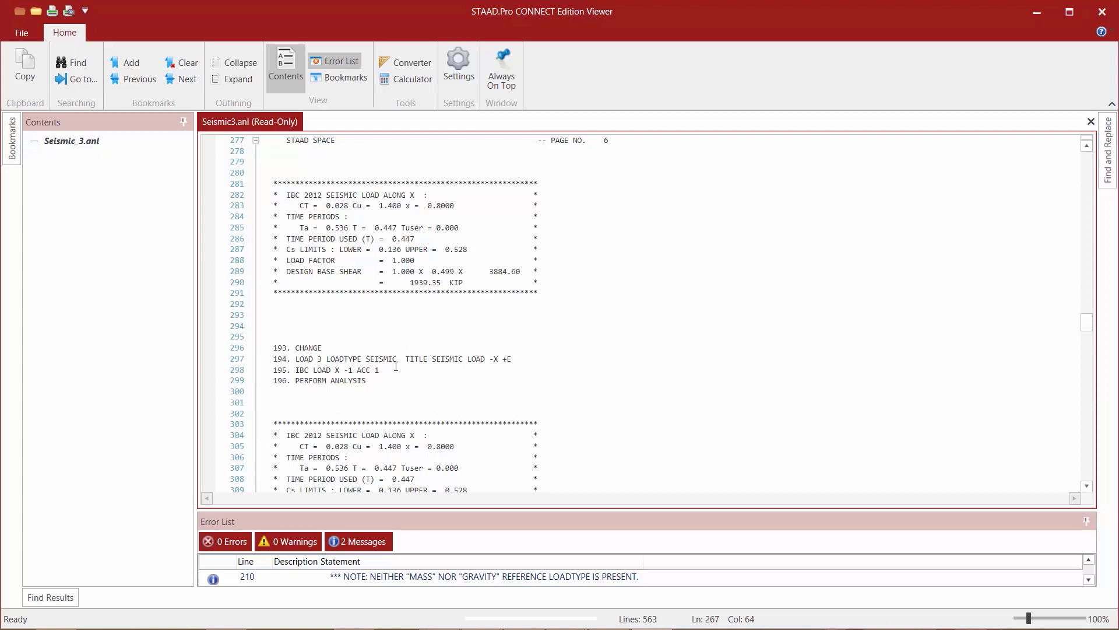
pyautogui.scroll(-16, 586, 380)
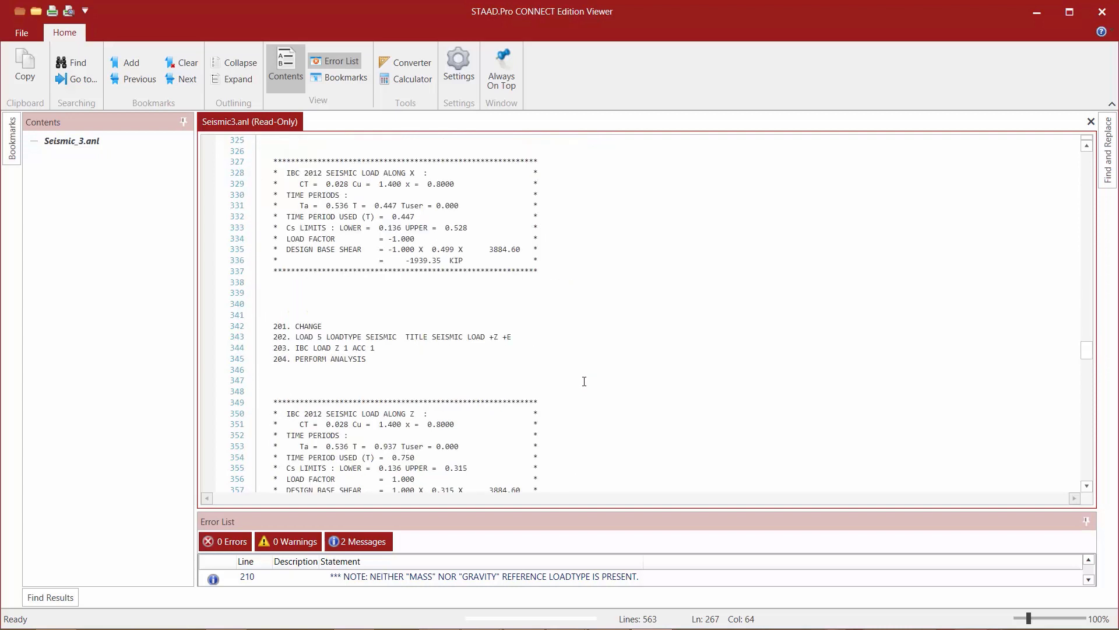
pyautogui.scroll(-20, 584, 382)
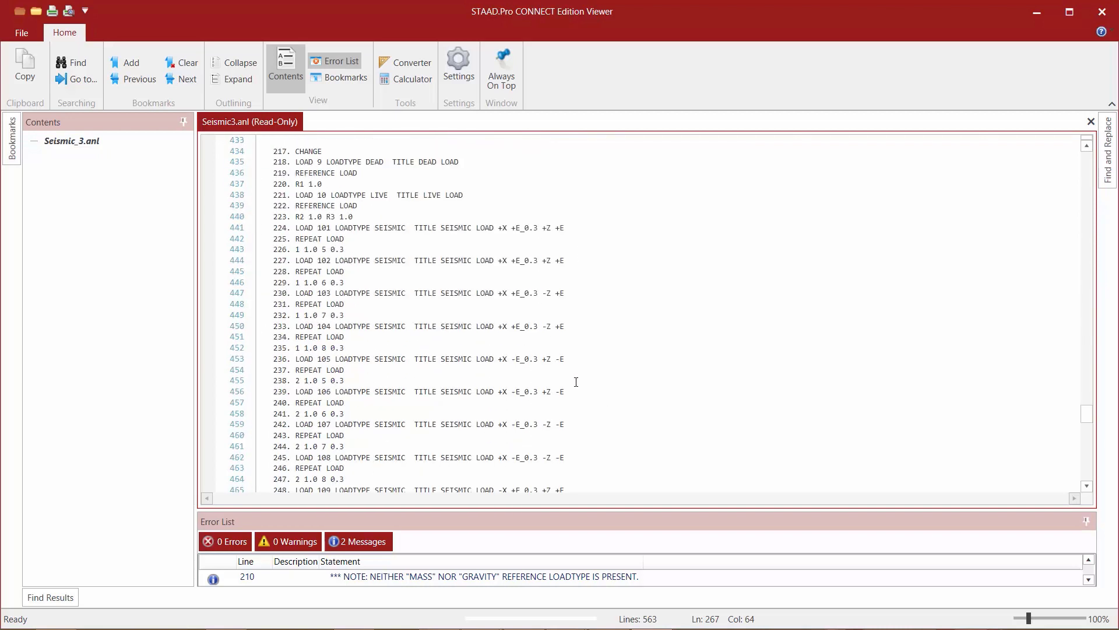
pyautogui.scroll(-20, 576, 381)
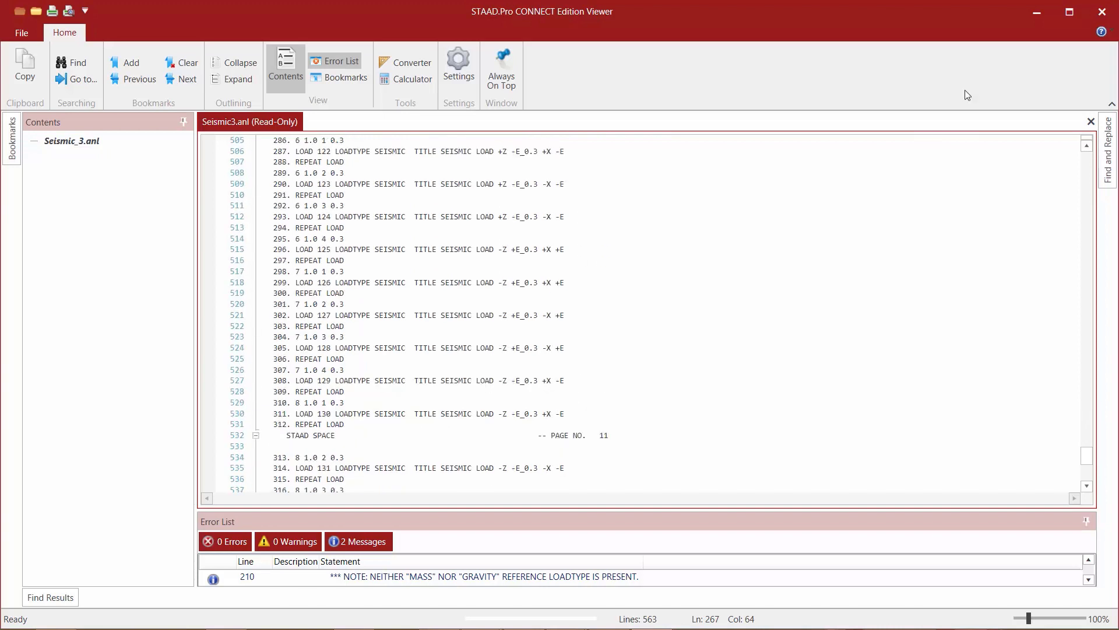
pyautogui.click(1101, 12)
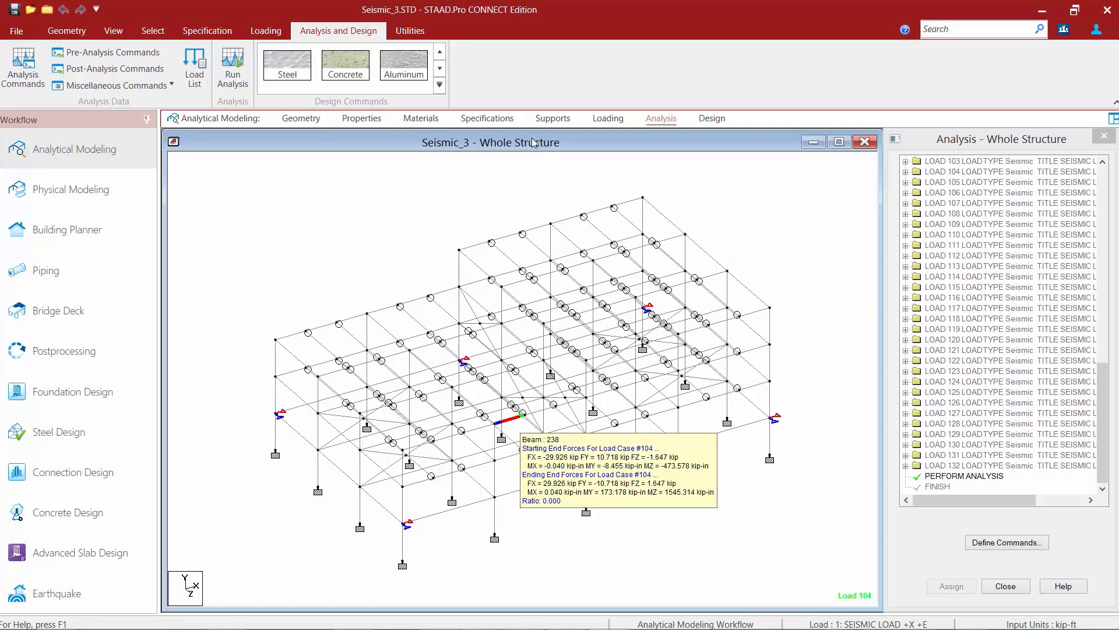
# Display the loading of the repeat load item under load case 101 on the structure.
pyautogui.click(617, 125)
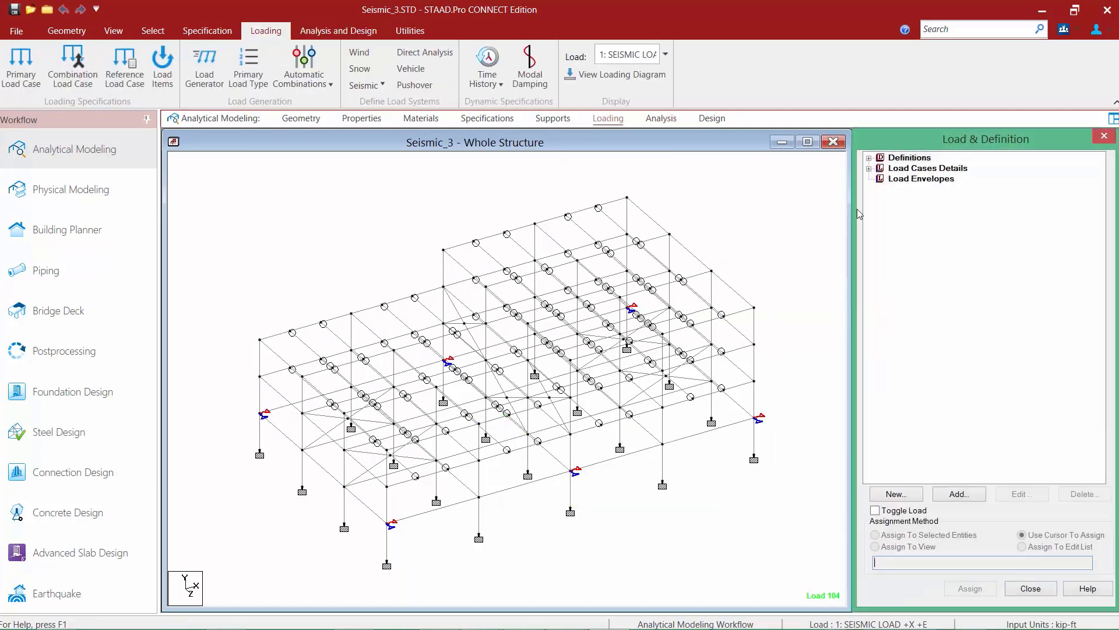
pyautogui.click(868, 169)
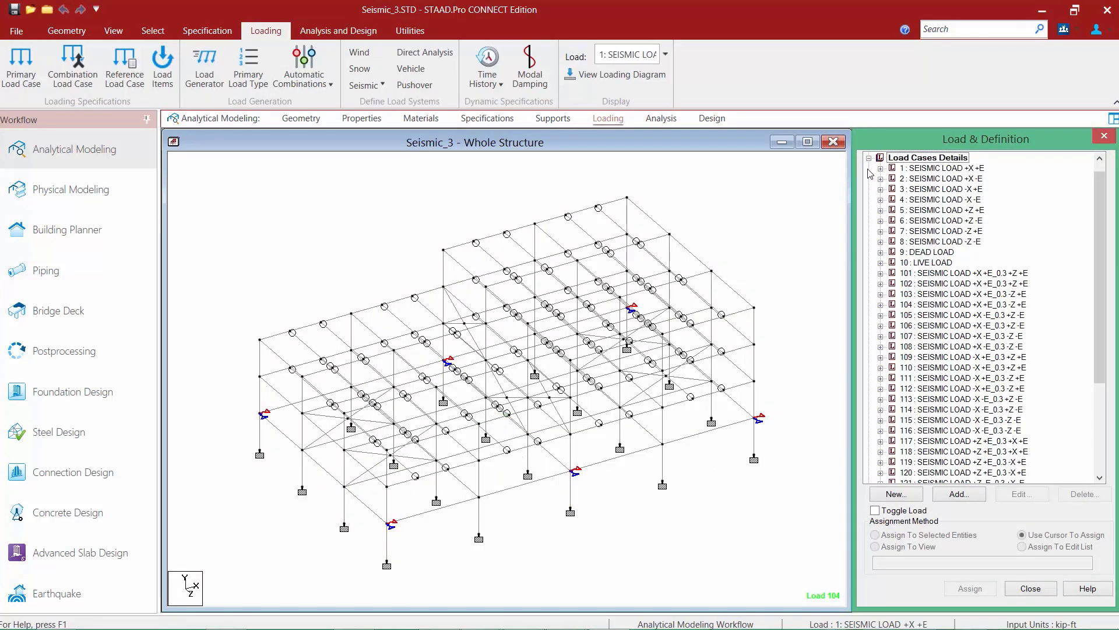
pyautogui.click(881, 273)
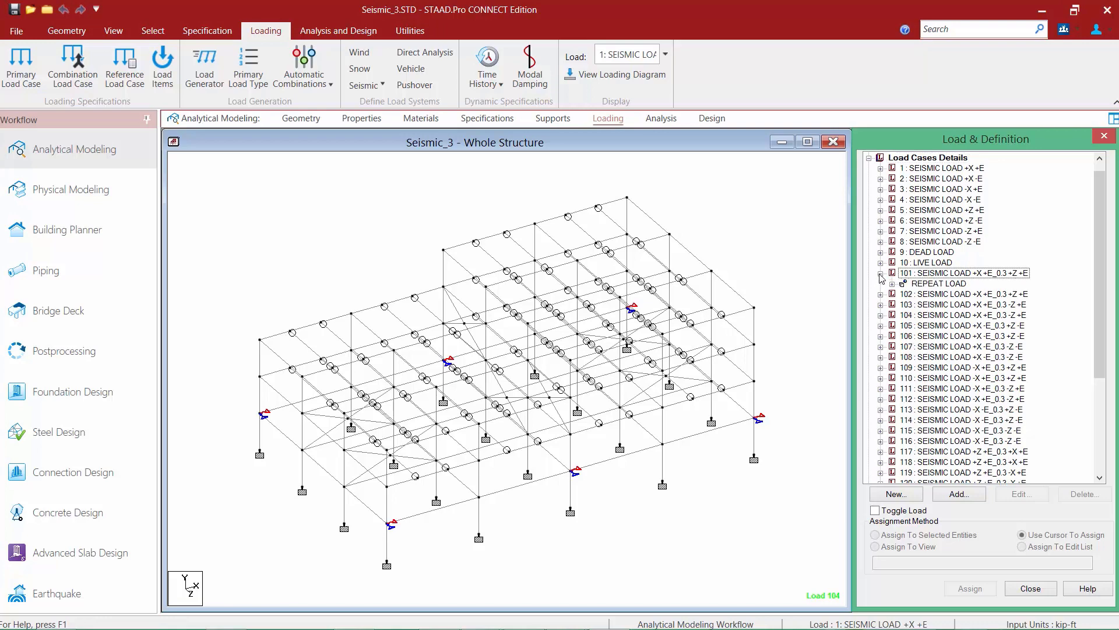
pyautogui.click(892, 284)
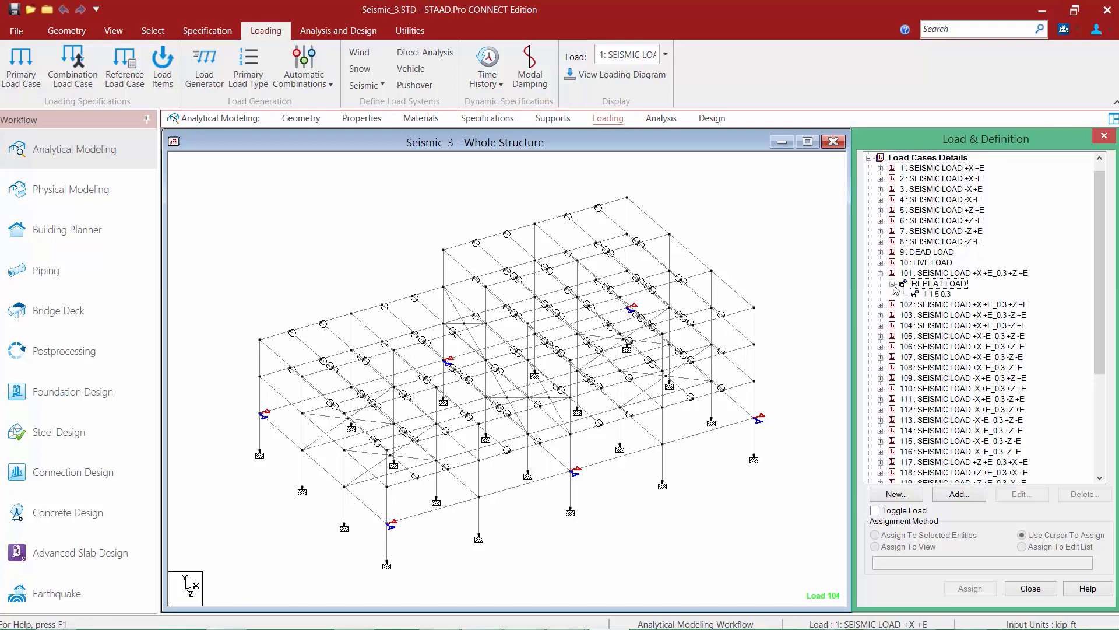
pyautogui.click(939, 294)
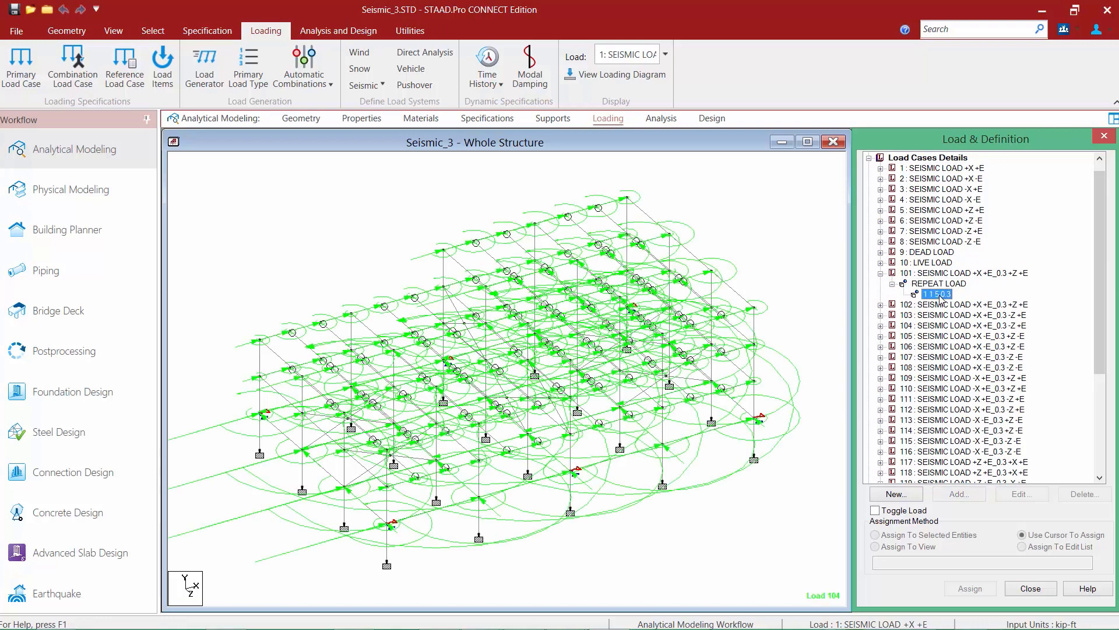